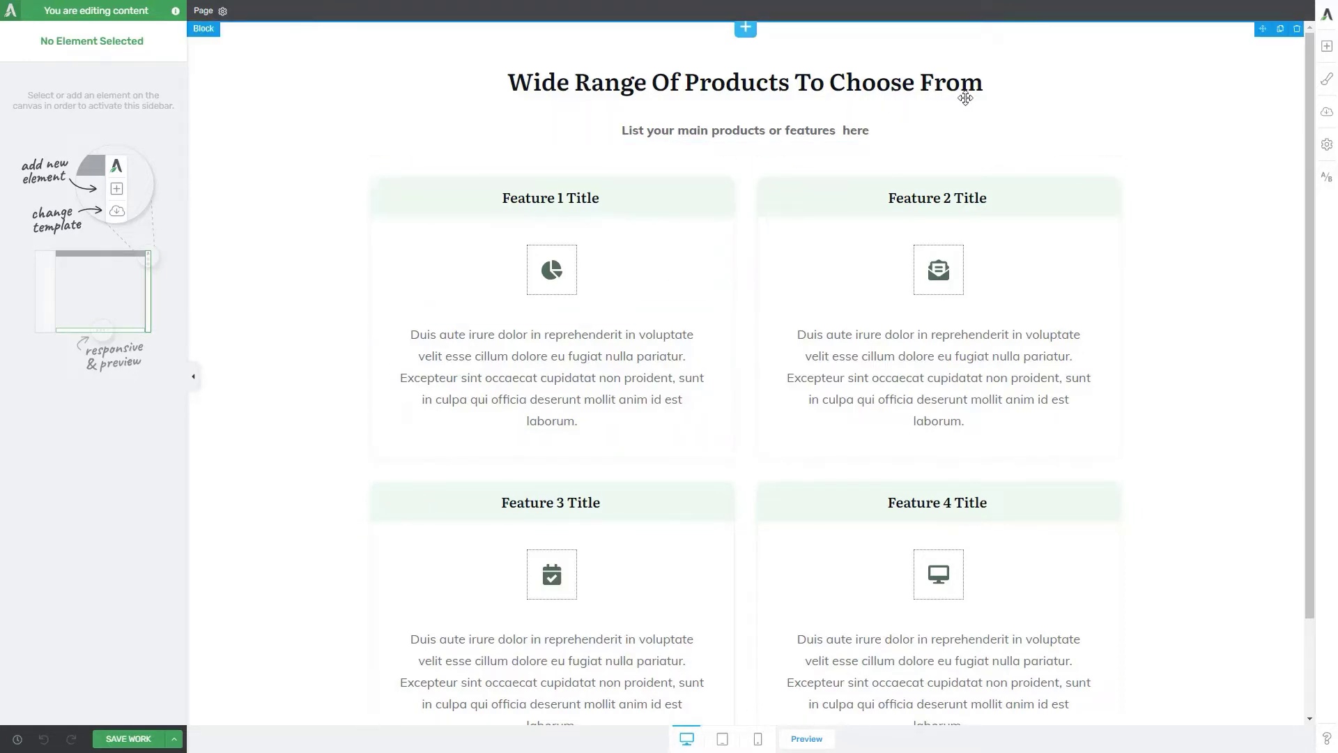
# - Place an Image element below the subheading and insert the laptop-typing photo from the Media Library
pyautogui.click(1325, 61)
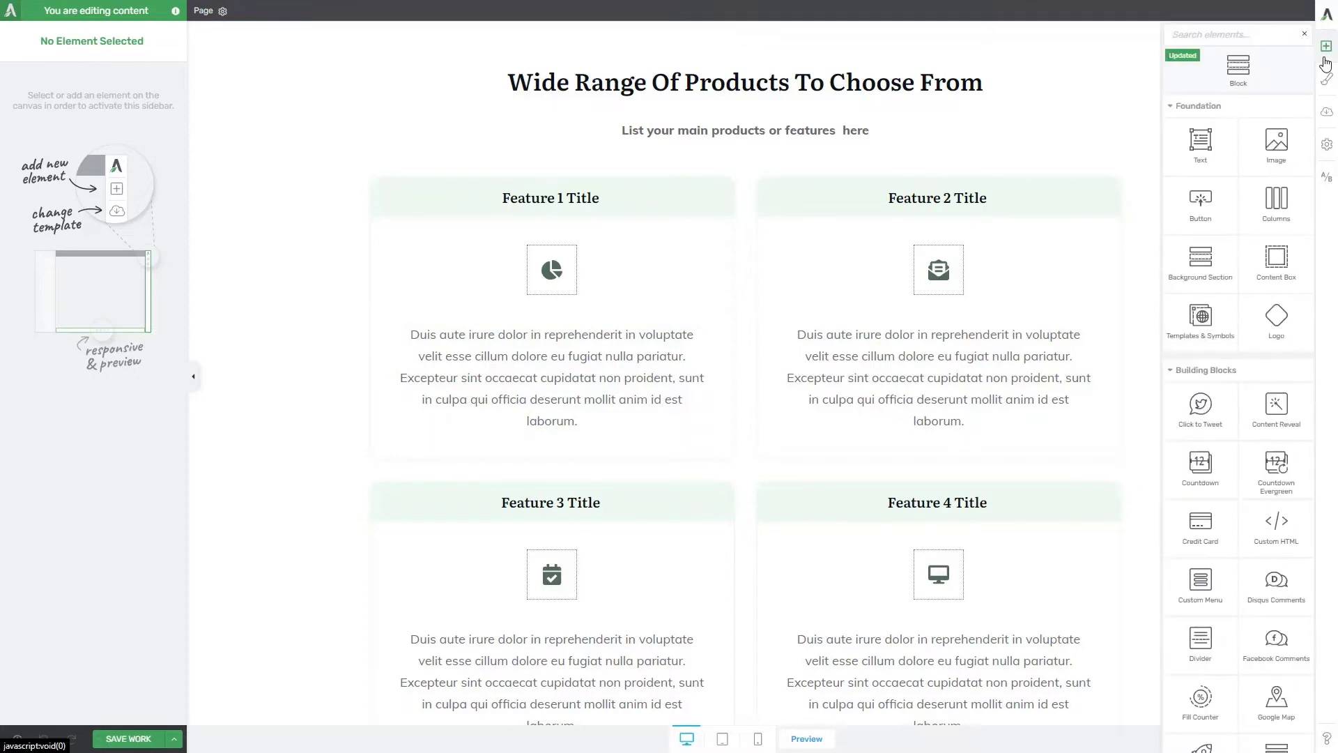
pyautogui.moveTo(1275, 141); pyautogui.dragTo(762, 143)
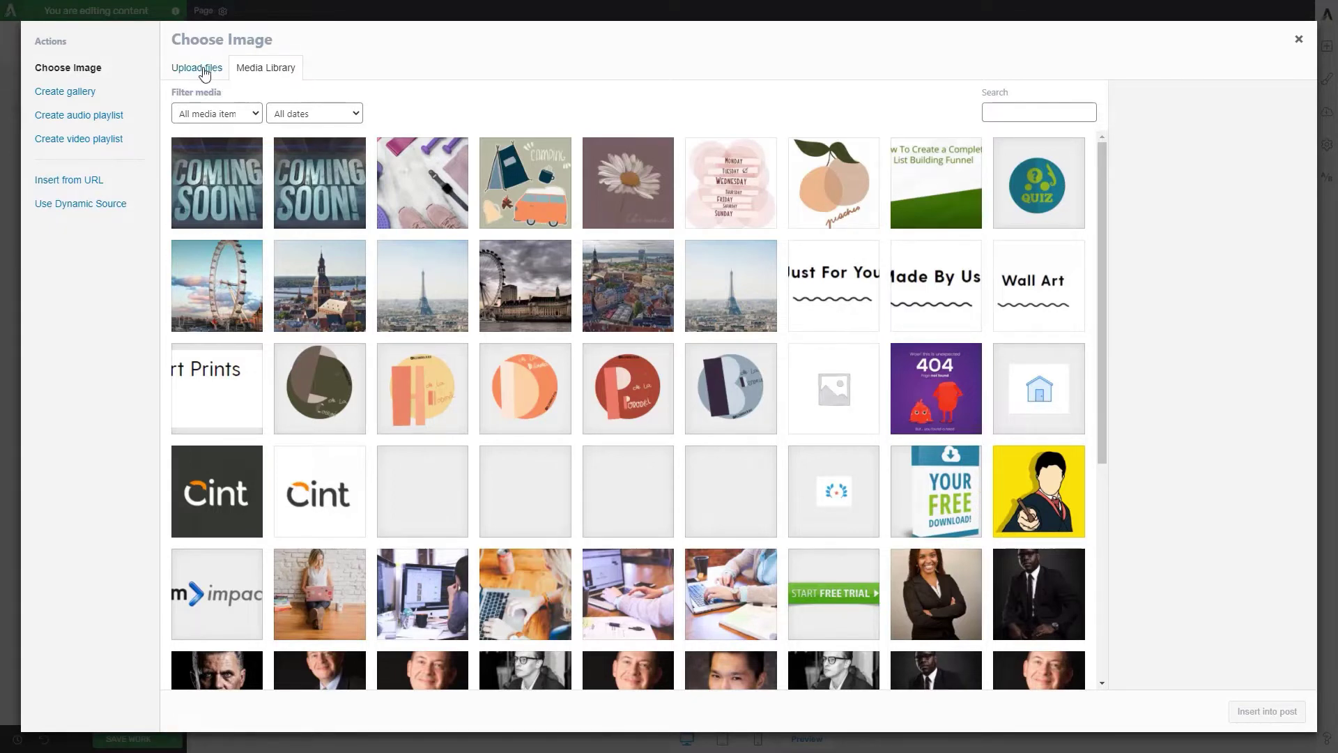
pyautogui.click(617, 607)
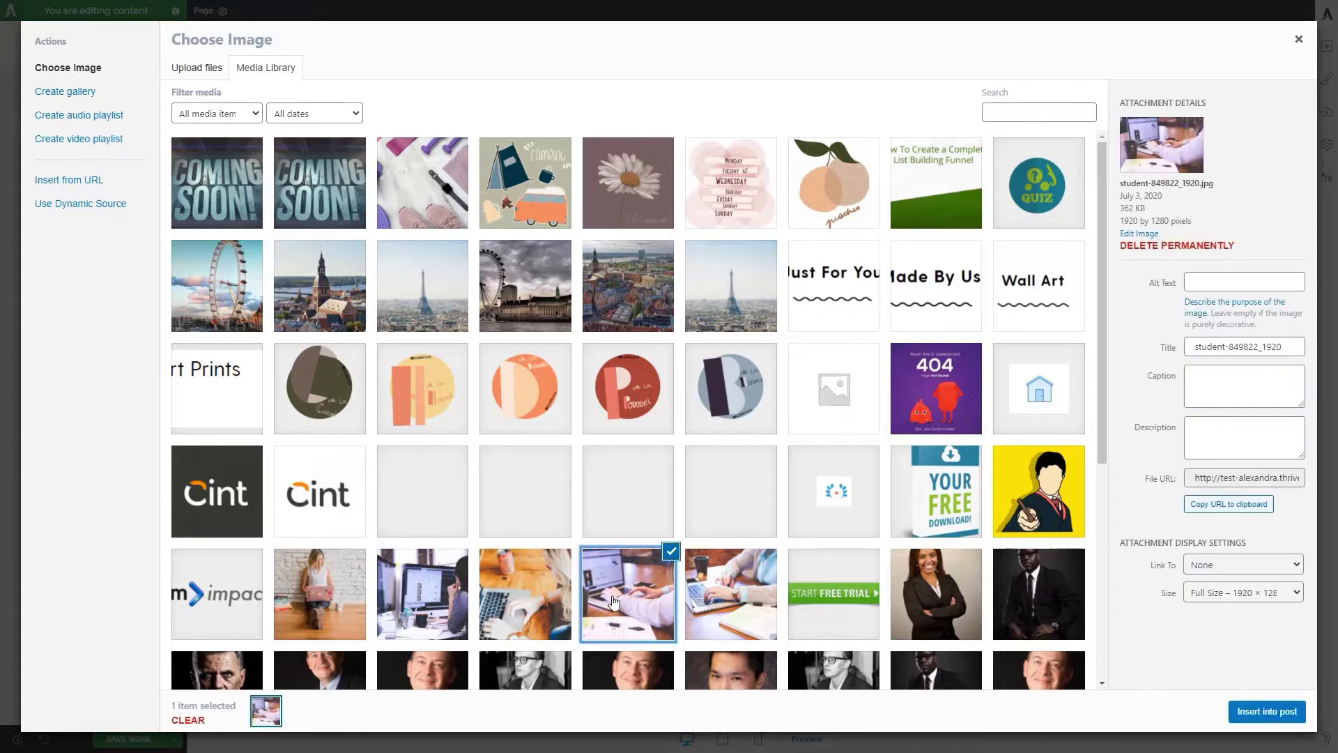
pyautogui.click(1252, 718)
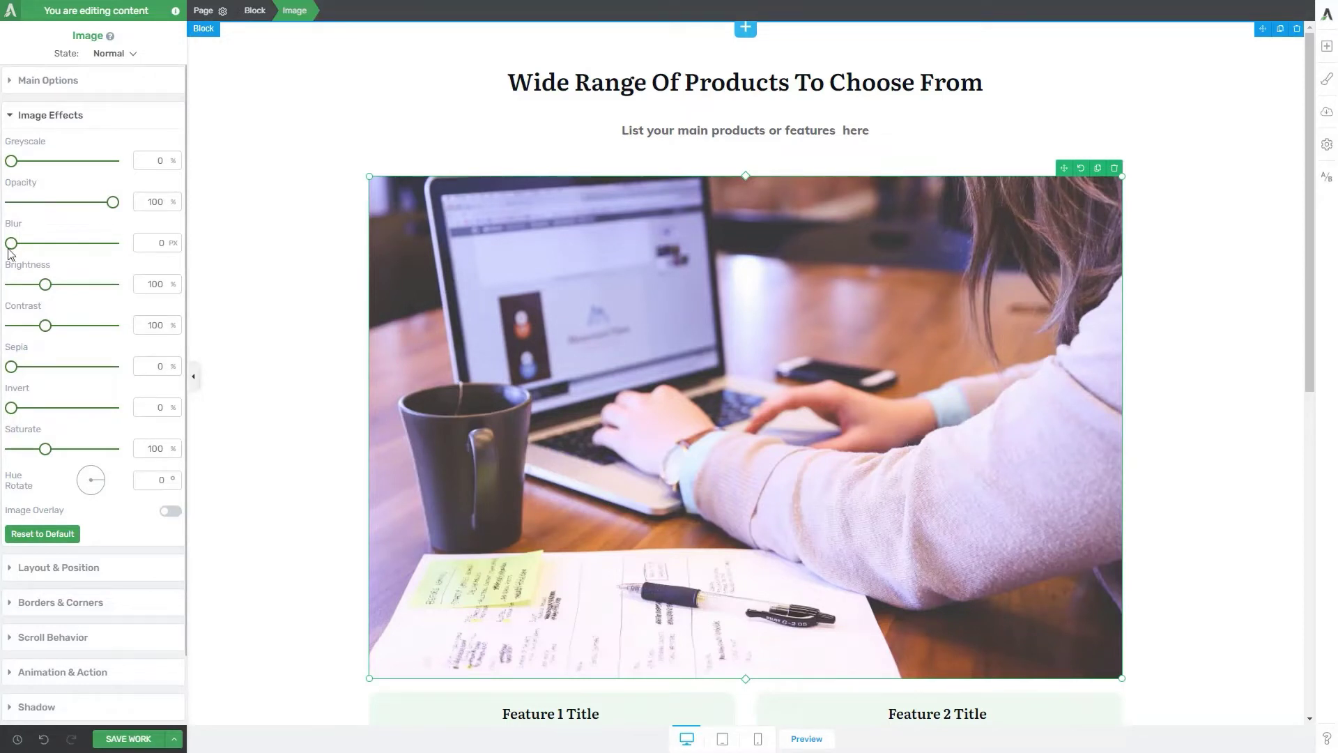
# - Expand Main Options and open then close the Replace Image media library, keeping the photo
pyautogui.click(77, 82)
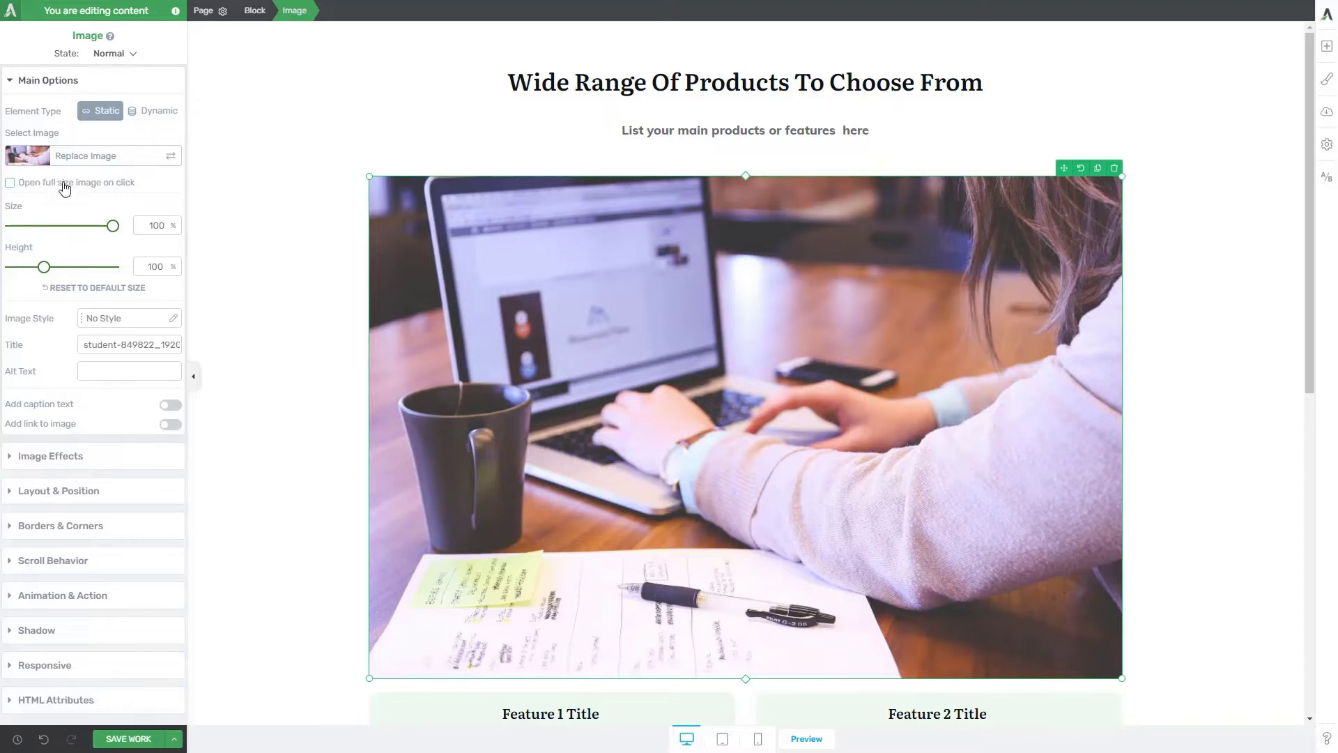
pyautogui.click(75, 158)
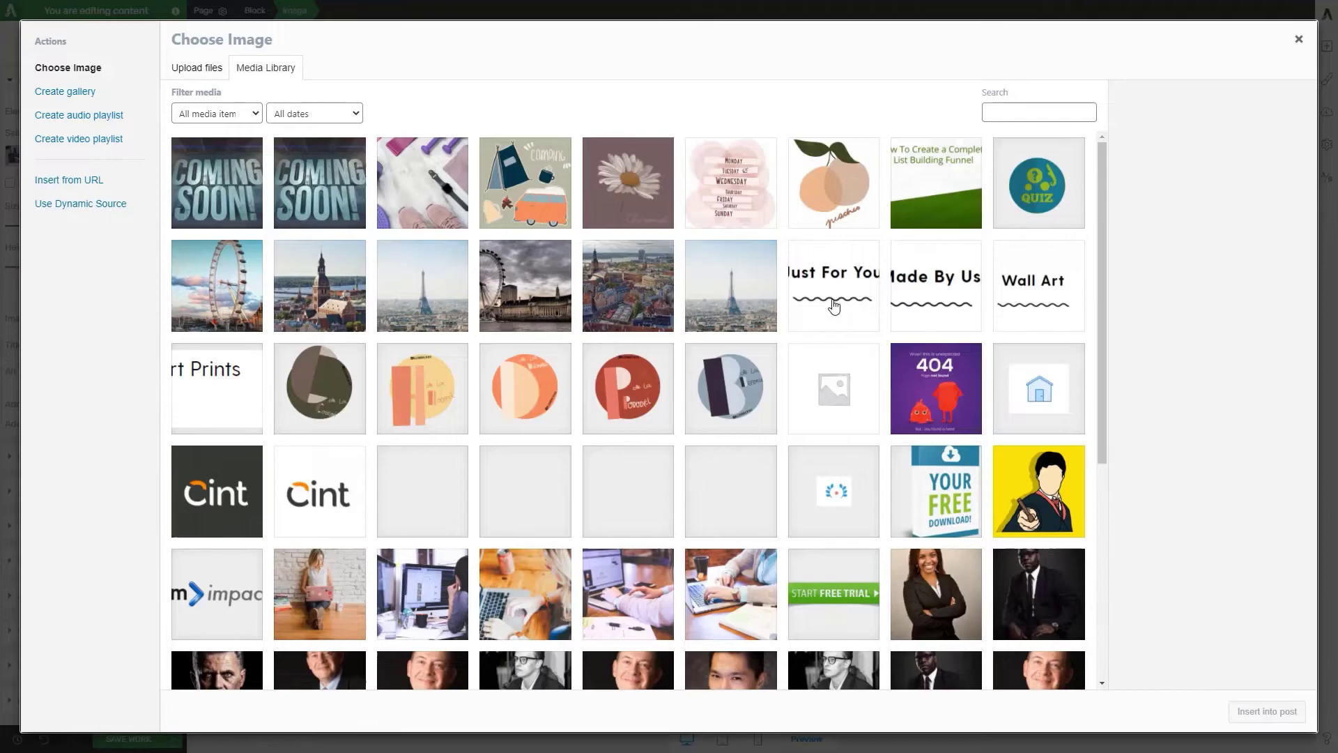
pyautogui.click(1299, 42)
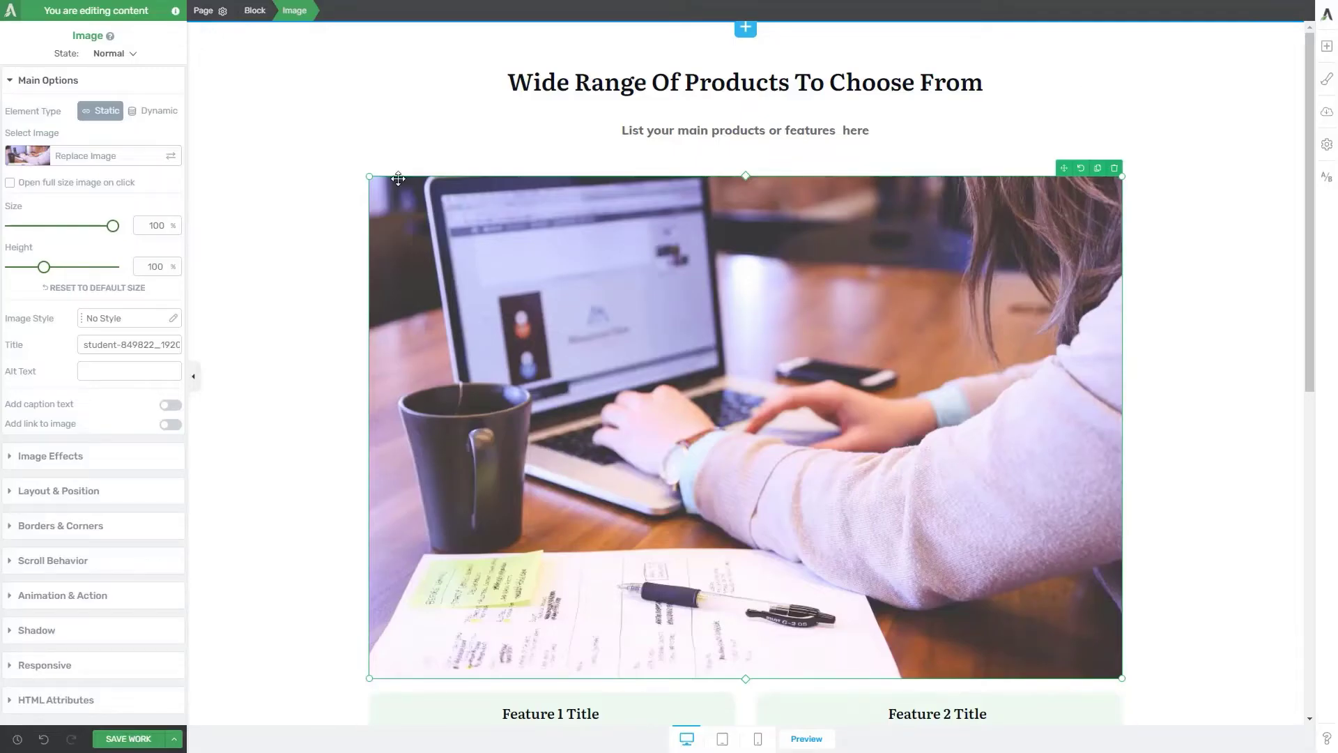
# - Enable 'Open full size image on click' and shrink the laptop photo to 56% size
pyautogui.click(10, 183)
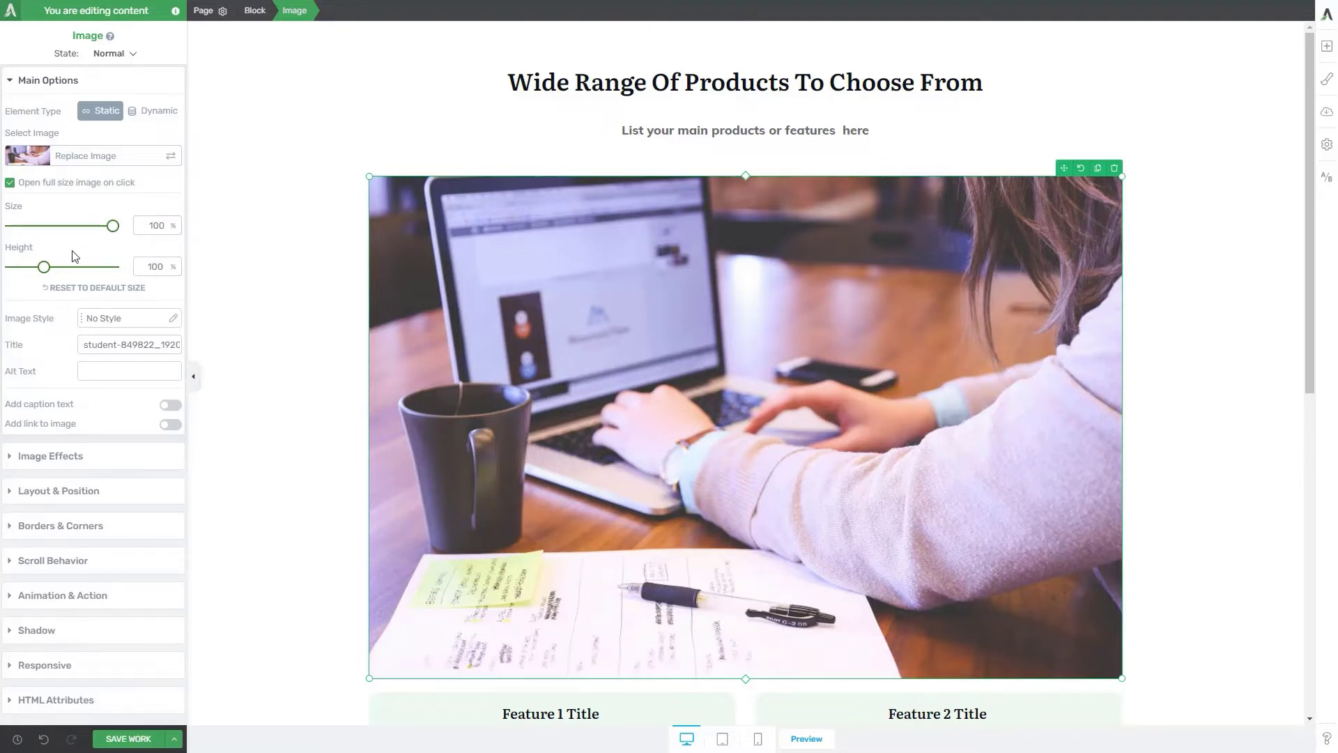
pyautogui.moveTo(112, 225); pyautogui.dragTo(41, 268)
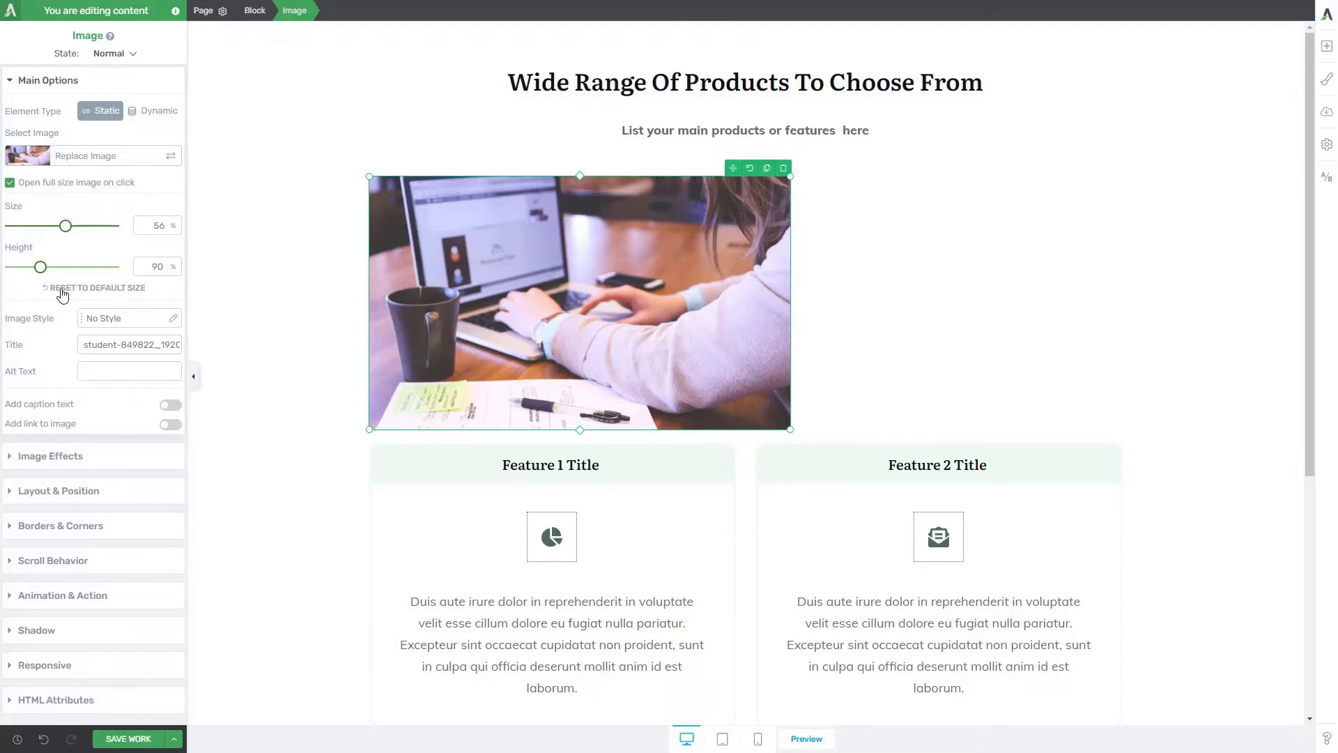
# - Apply the Dark Frame image style to the laptop photo
pyautogui.click(102, 319)
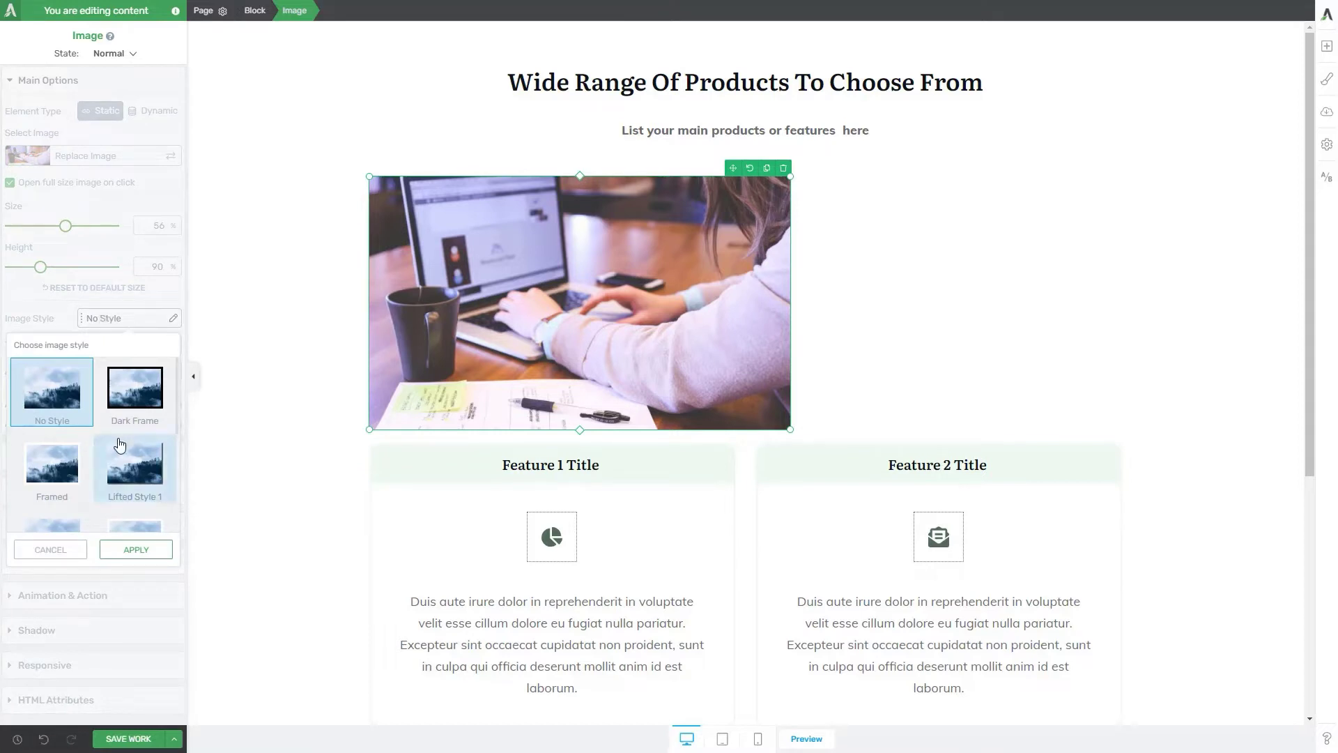
pyautogui.scroll(-3, 118, 450)
pyautogui.scroll(4, 117, 450)
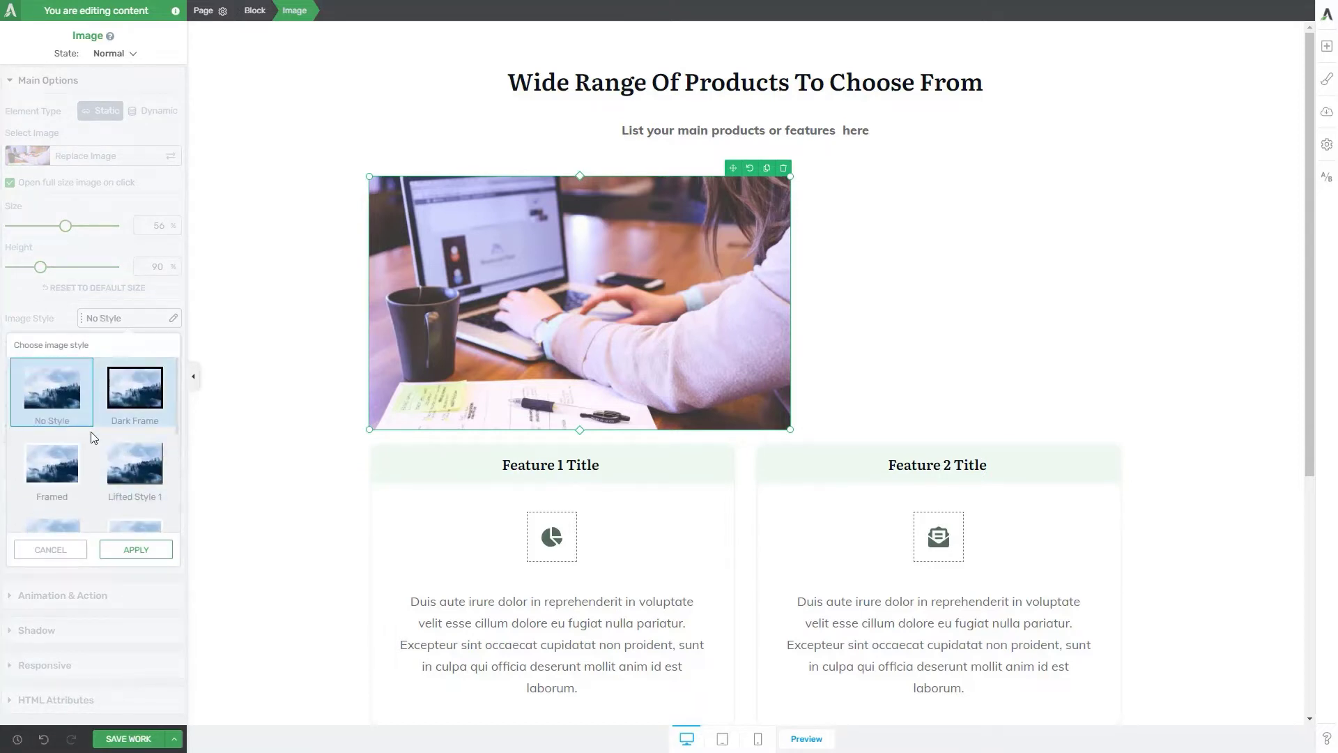
pyautogui.scroll(-3, 128, 427)
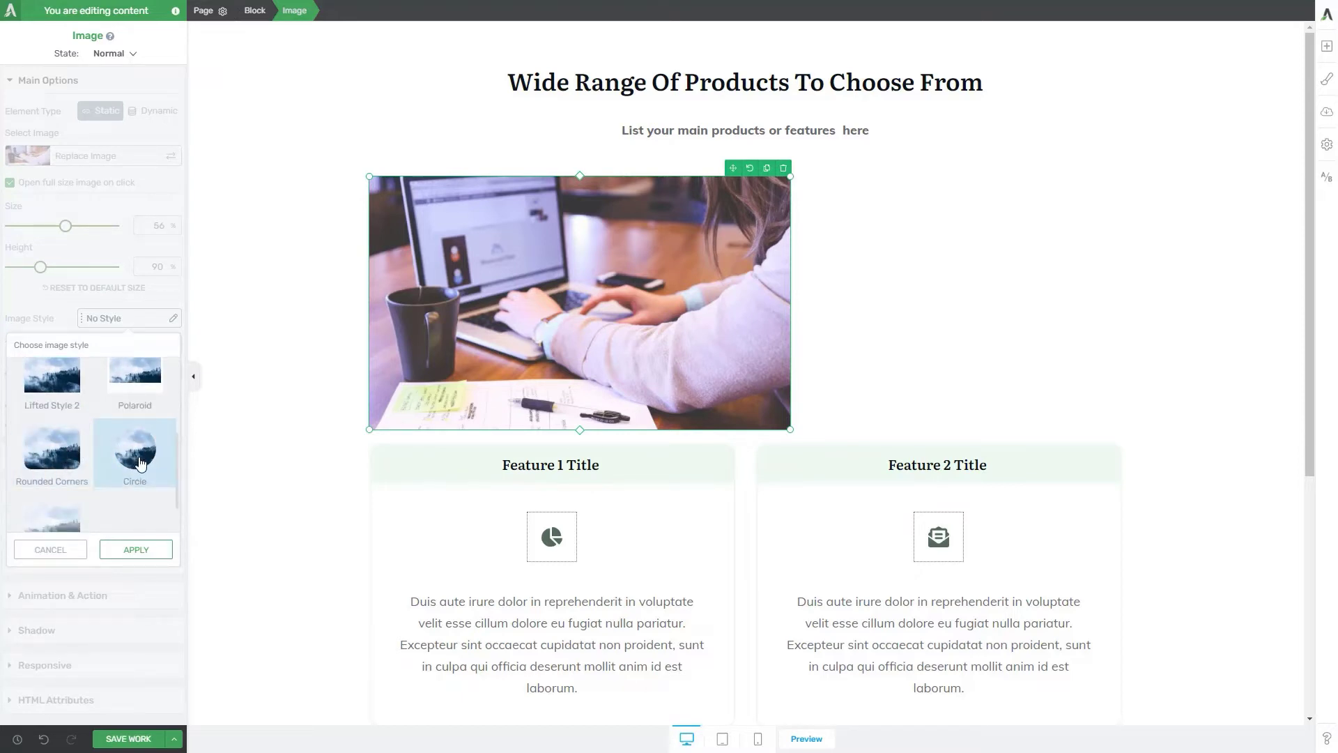
pyautogui.scroll(3, 136, 446)
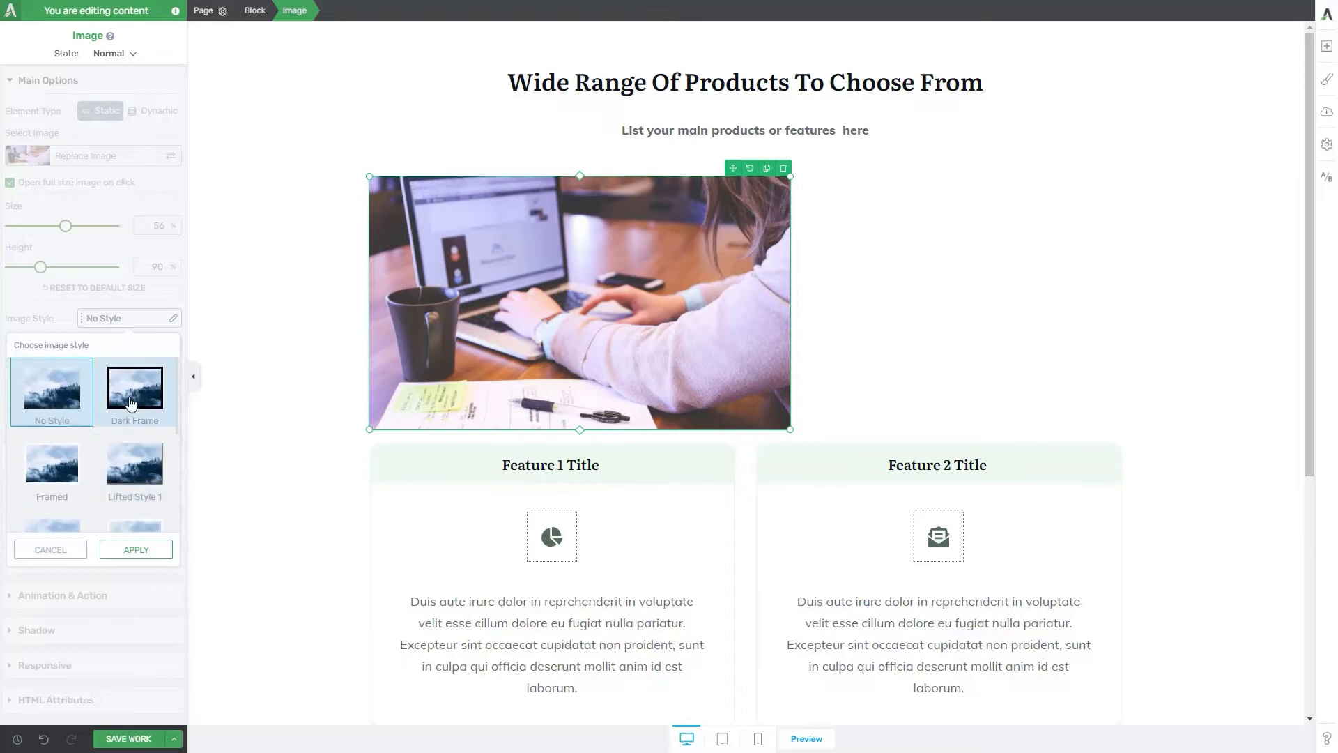
pyautogui.click(131, 402)
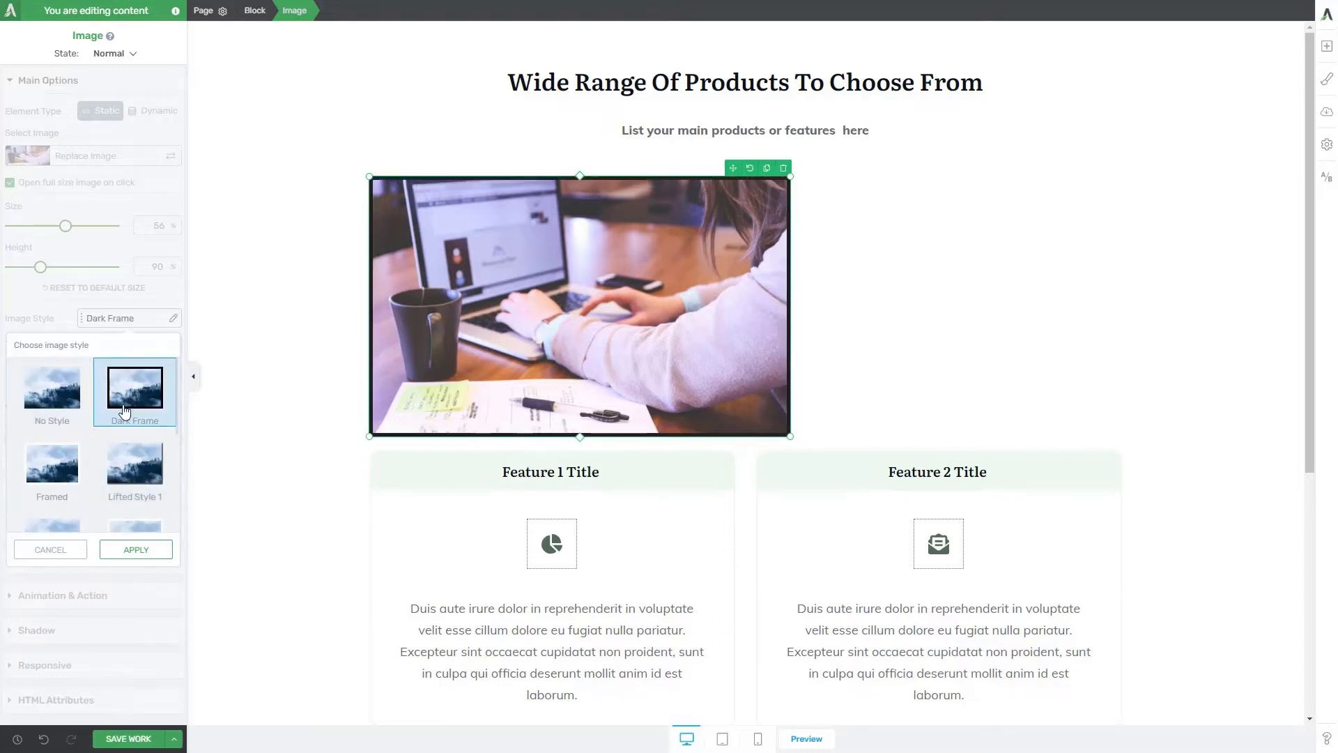
pyautogui.click(136, 550)
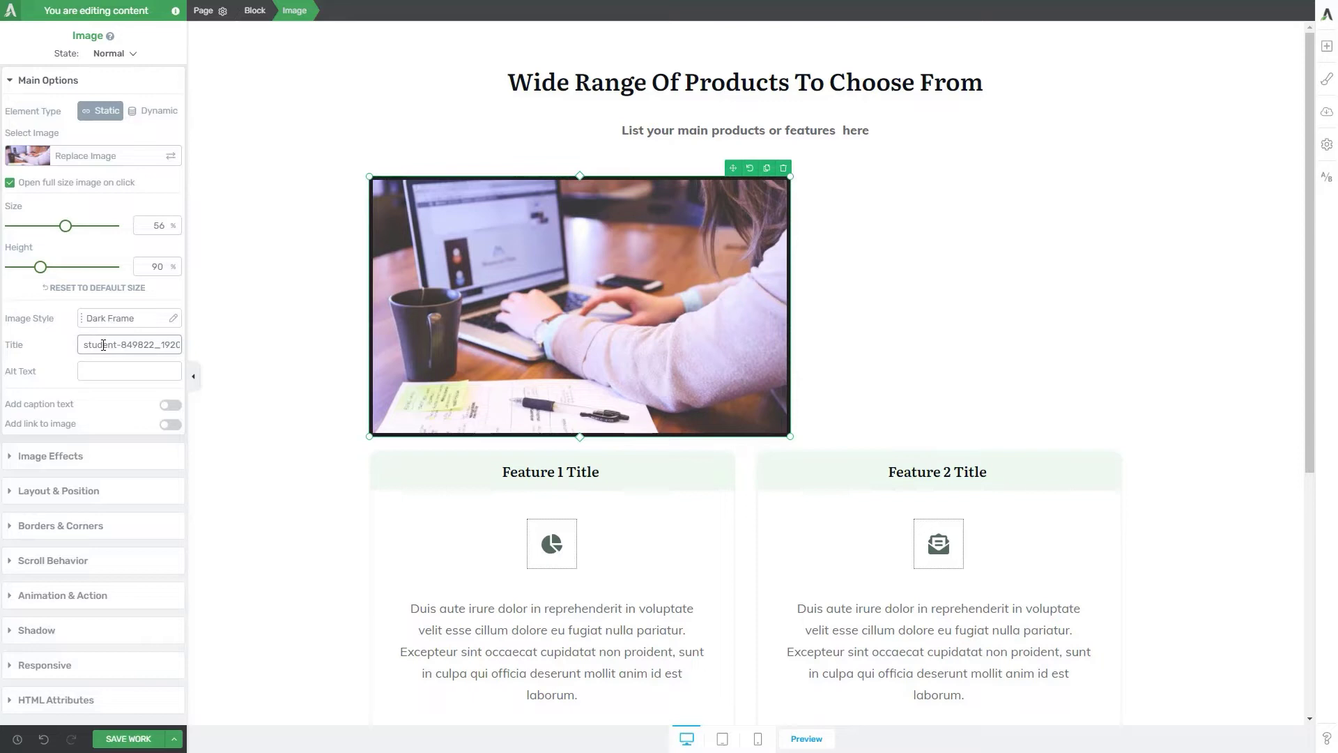
# - Replace the laptop photo's title with 'student learning' and move on to the Alt Text field
pyautogui.tripleClick(101, 346)
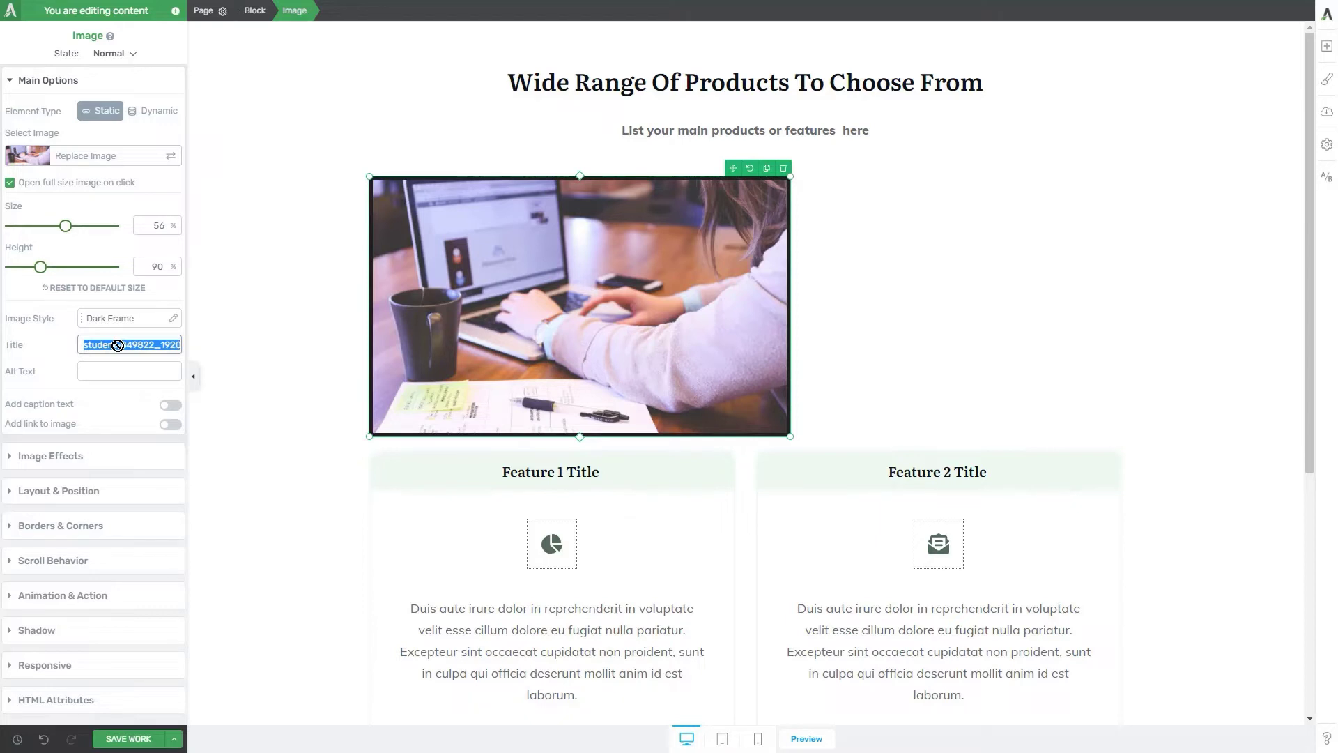
pyautogui.write('student learnin')
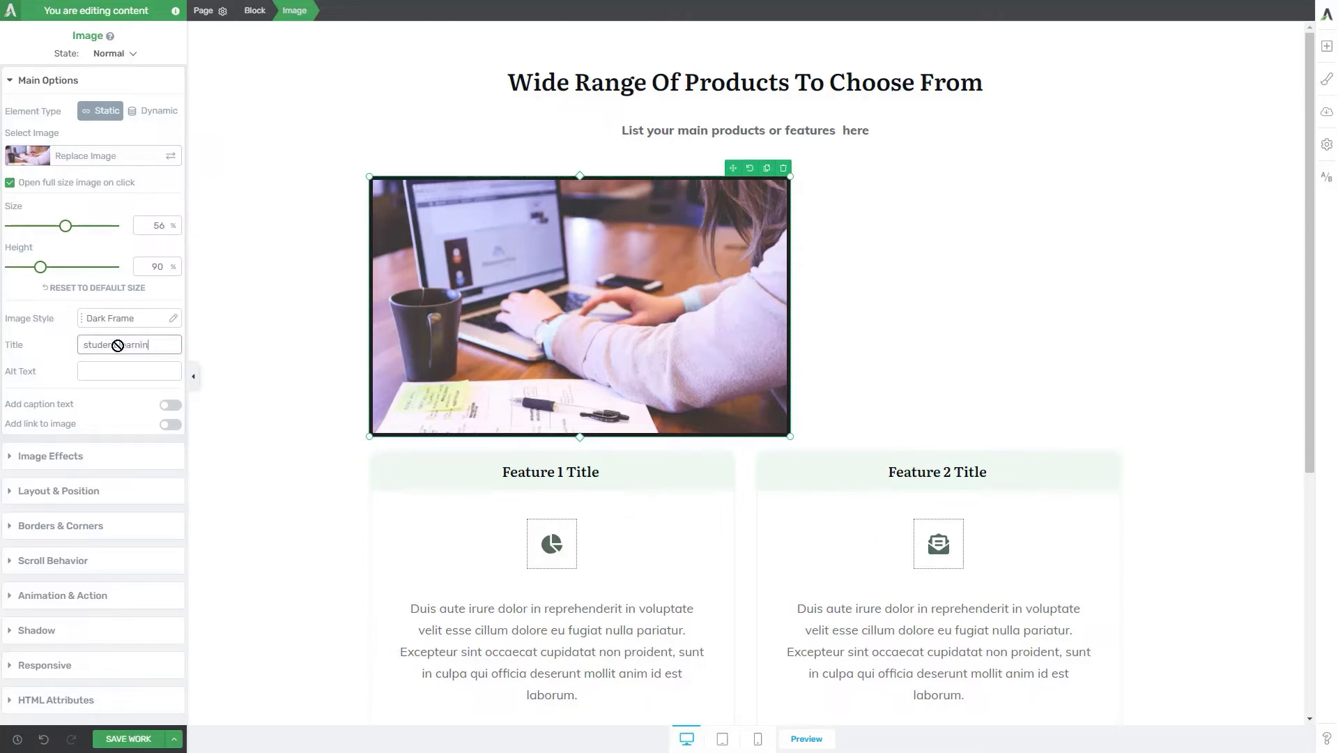
pyautogui.write('g')
pyautogui.click(161, 299)
pyautogui.click(107, 341)
pyautogui.click(144, 368)
# - Add a caption bar, enable image linking, and switch the Element Type to Dynamic
pyautogui.click(171, 407)
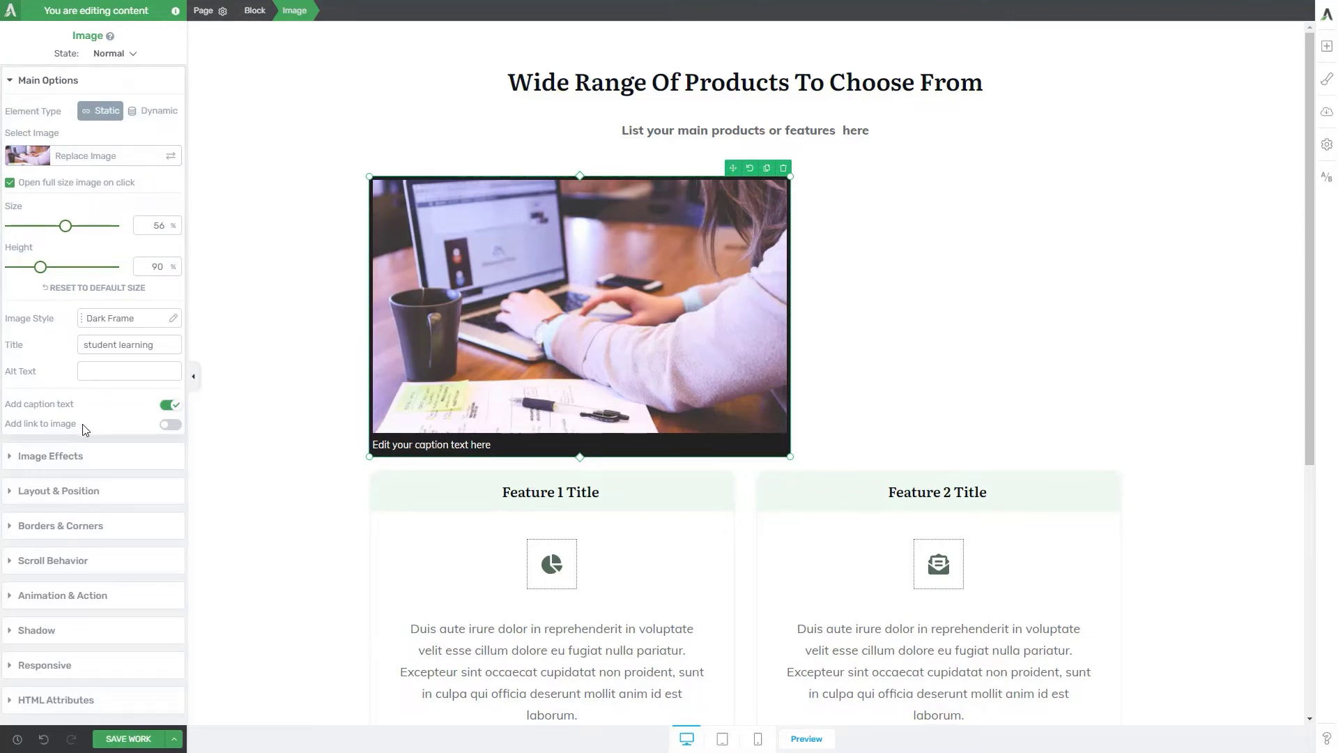
pyautogui.click(169, 425)
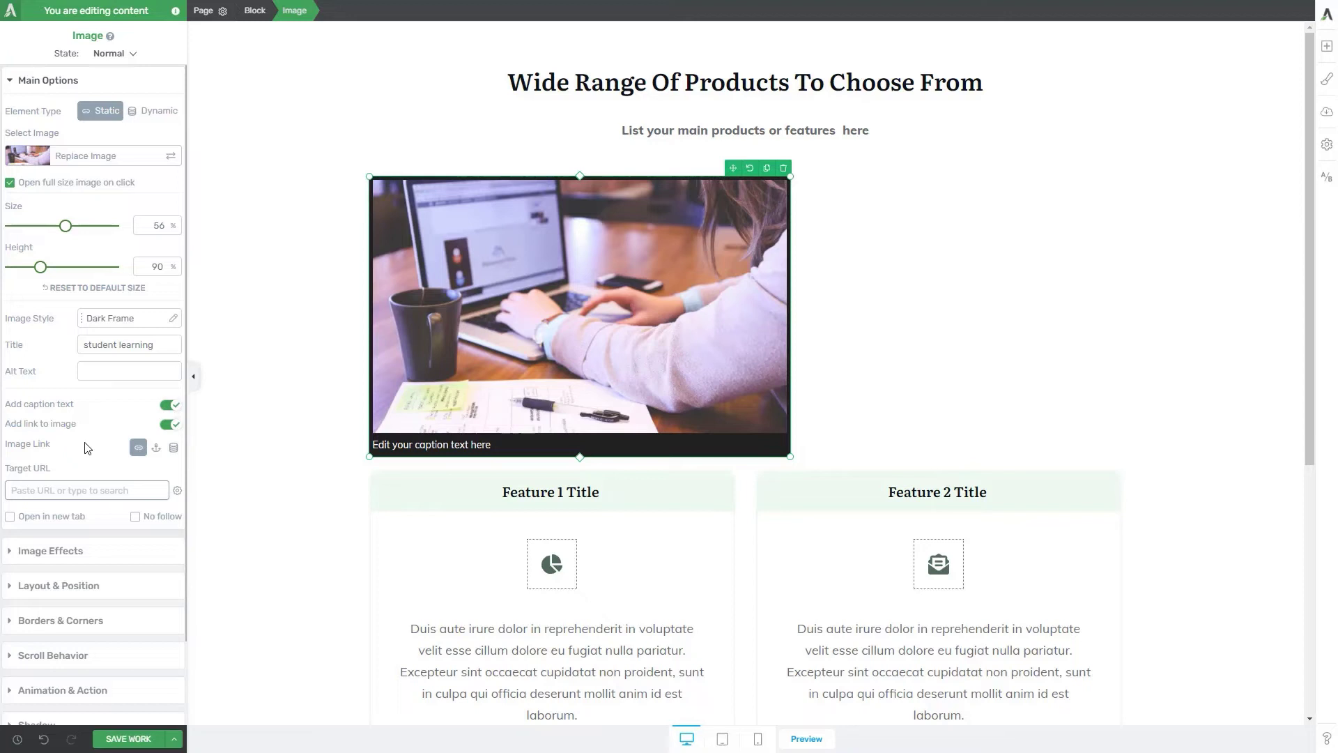
pyautogui.click(169, 117)
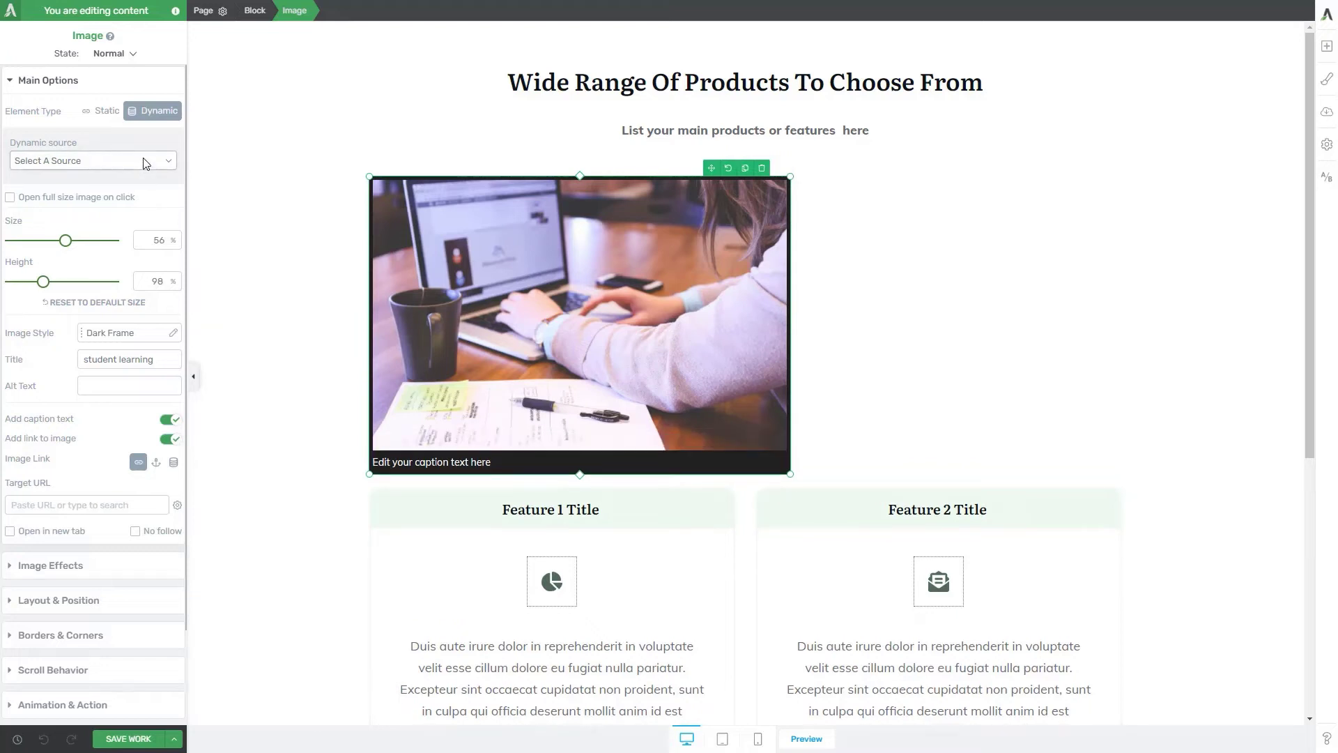
# - Set the dynamic source to Featured Image, then change it to Author Image
pyautogui.click(145, 160)
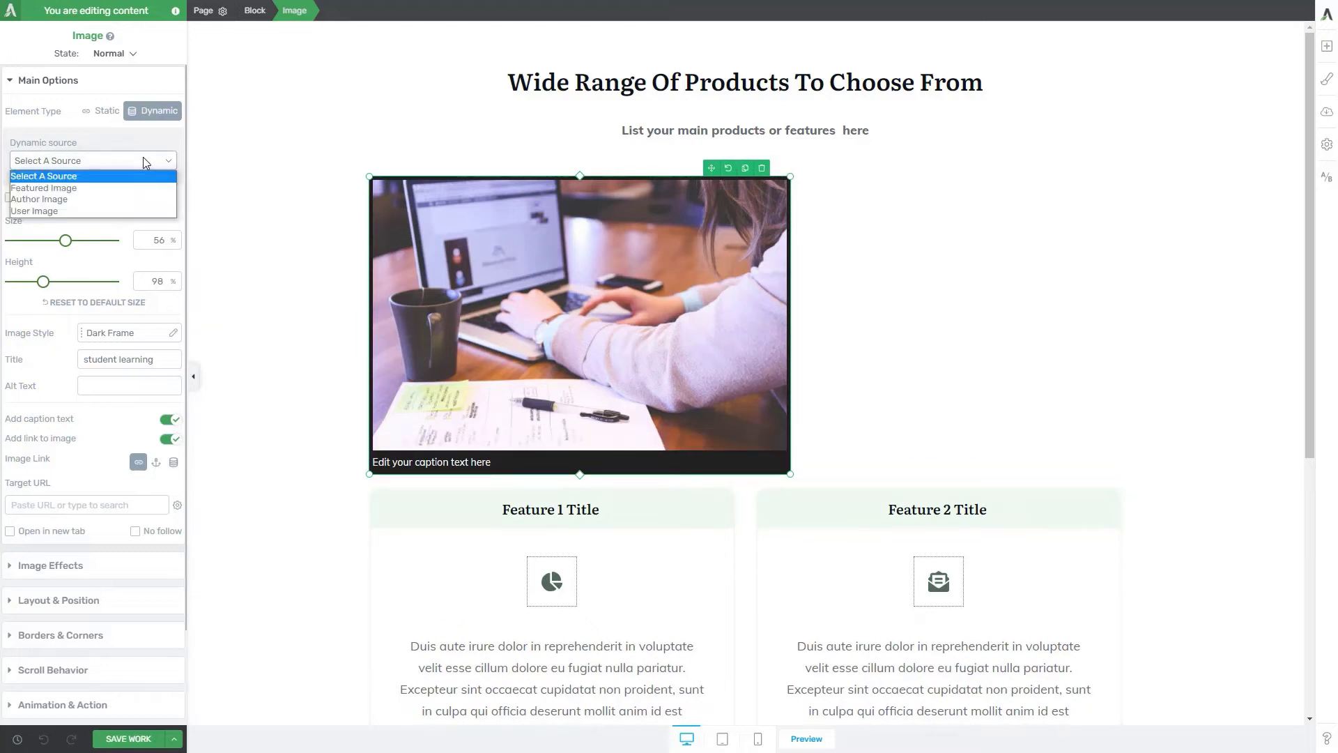
pyautogui.click(94, 188)
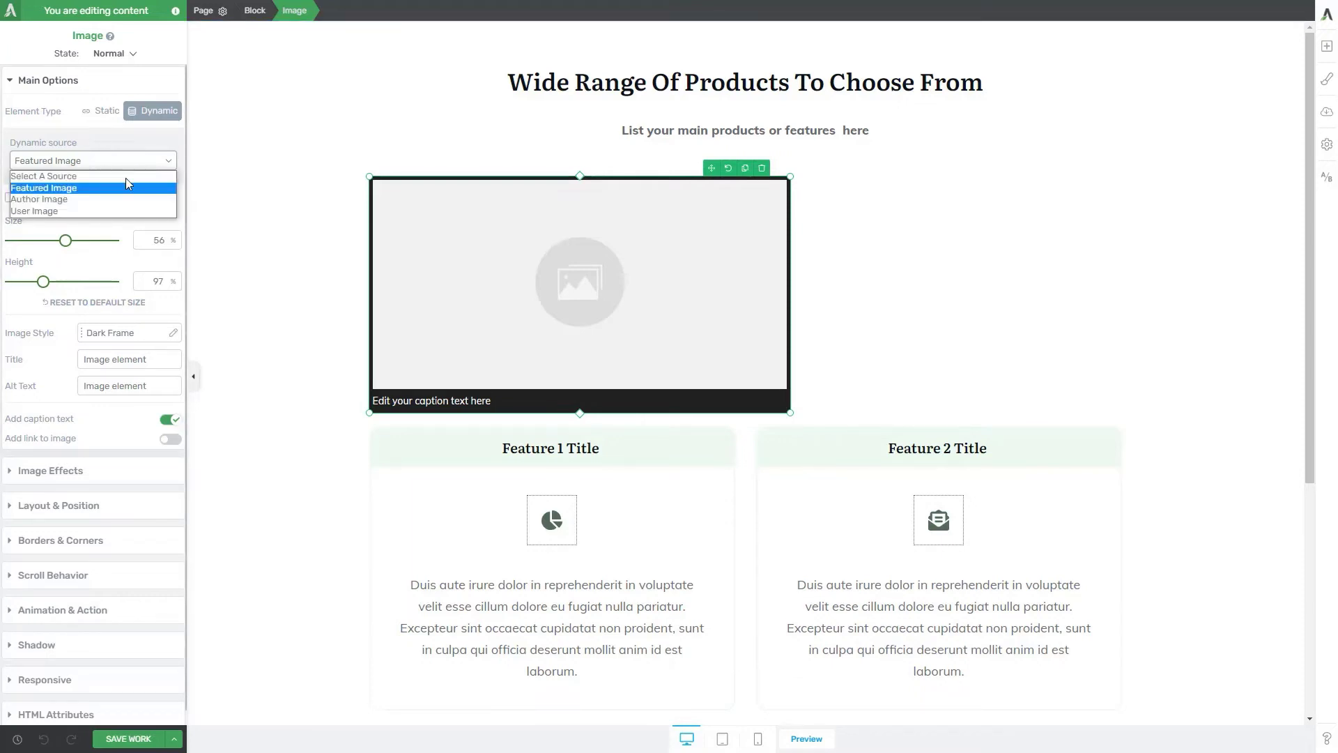
pyautogui.click(101, 206)
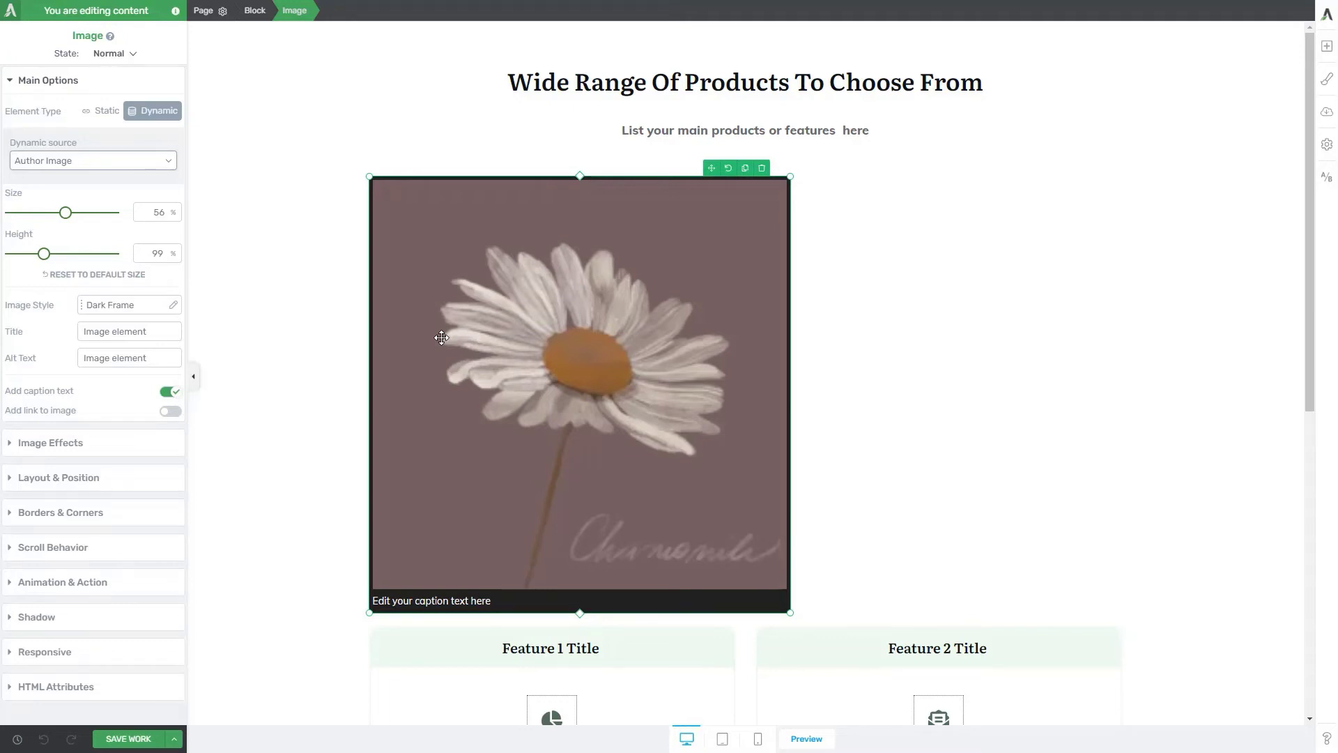
# - Choose User Image from the Dynamic source dropdown
pyautogui.click(132, 161)
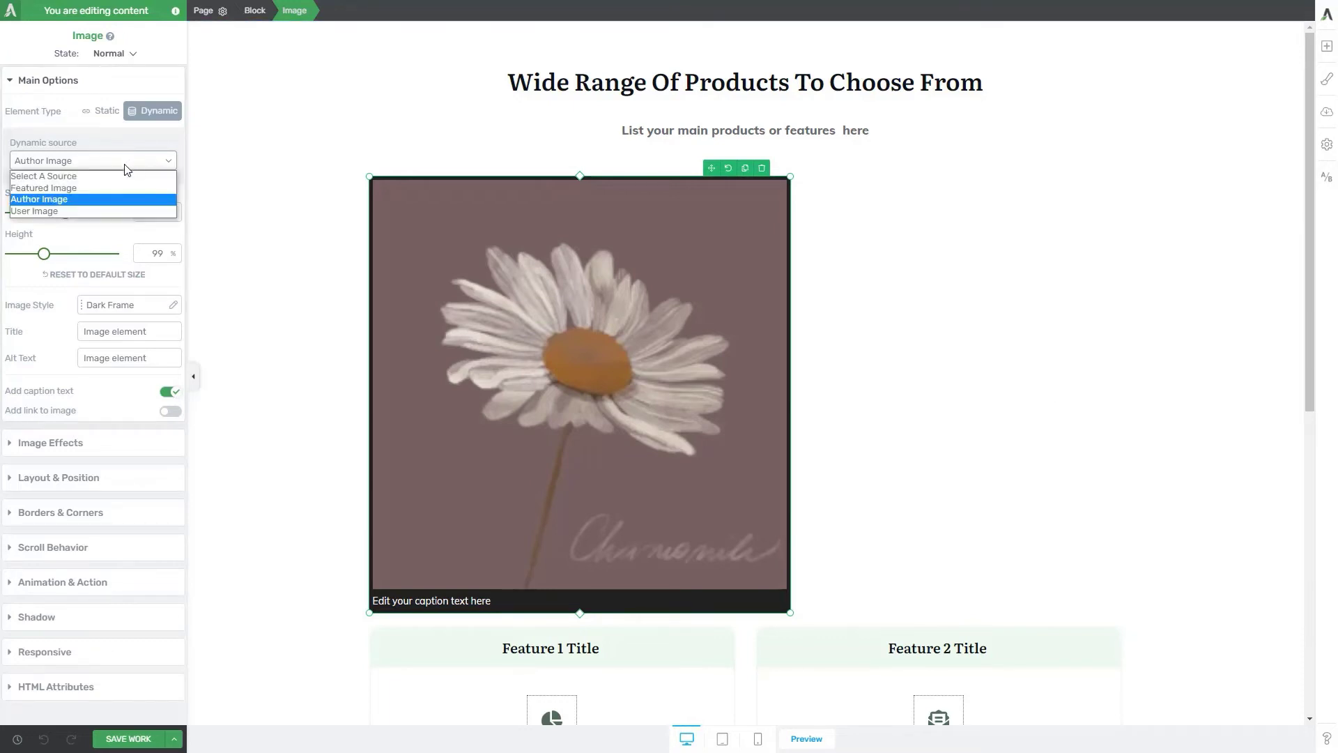
pyautogui.click(74, 212)
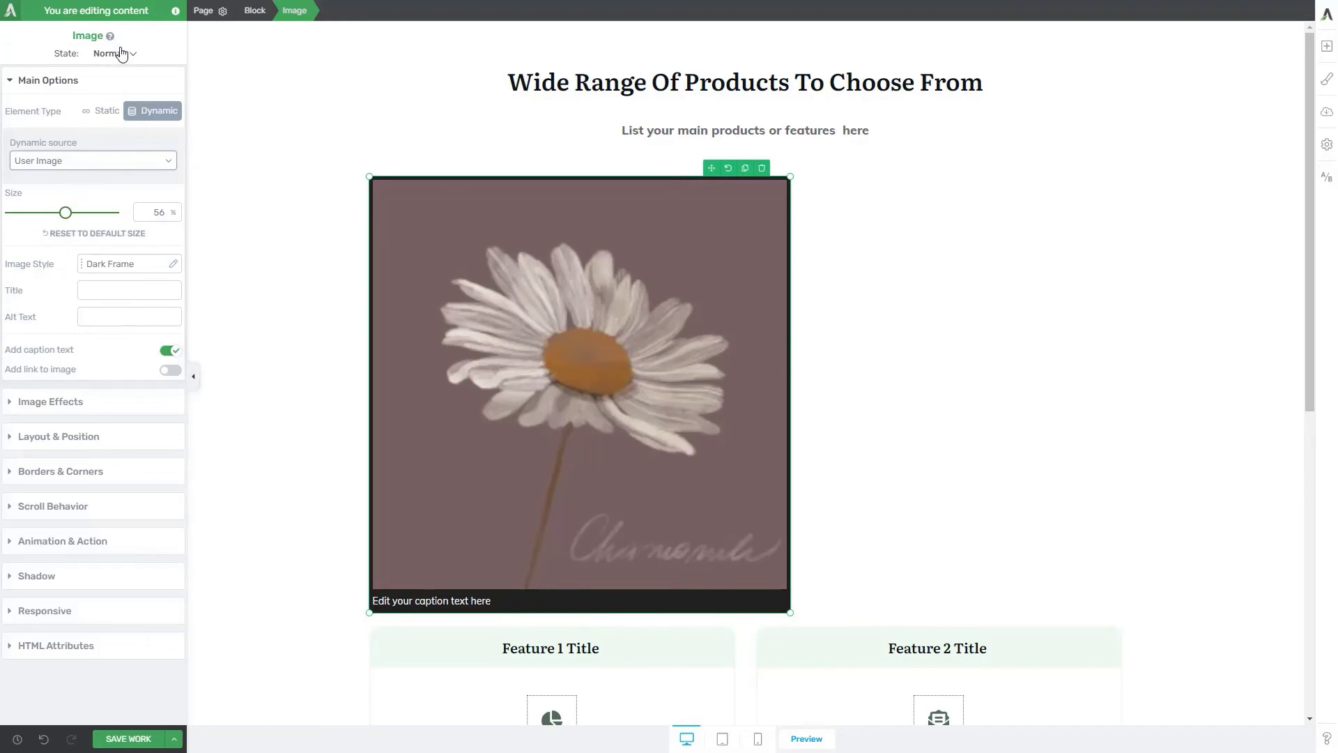
# - Switch Element Type back to Static and expand the Image Effects section
pyautogui.click(90, 114)
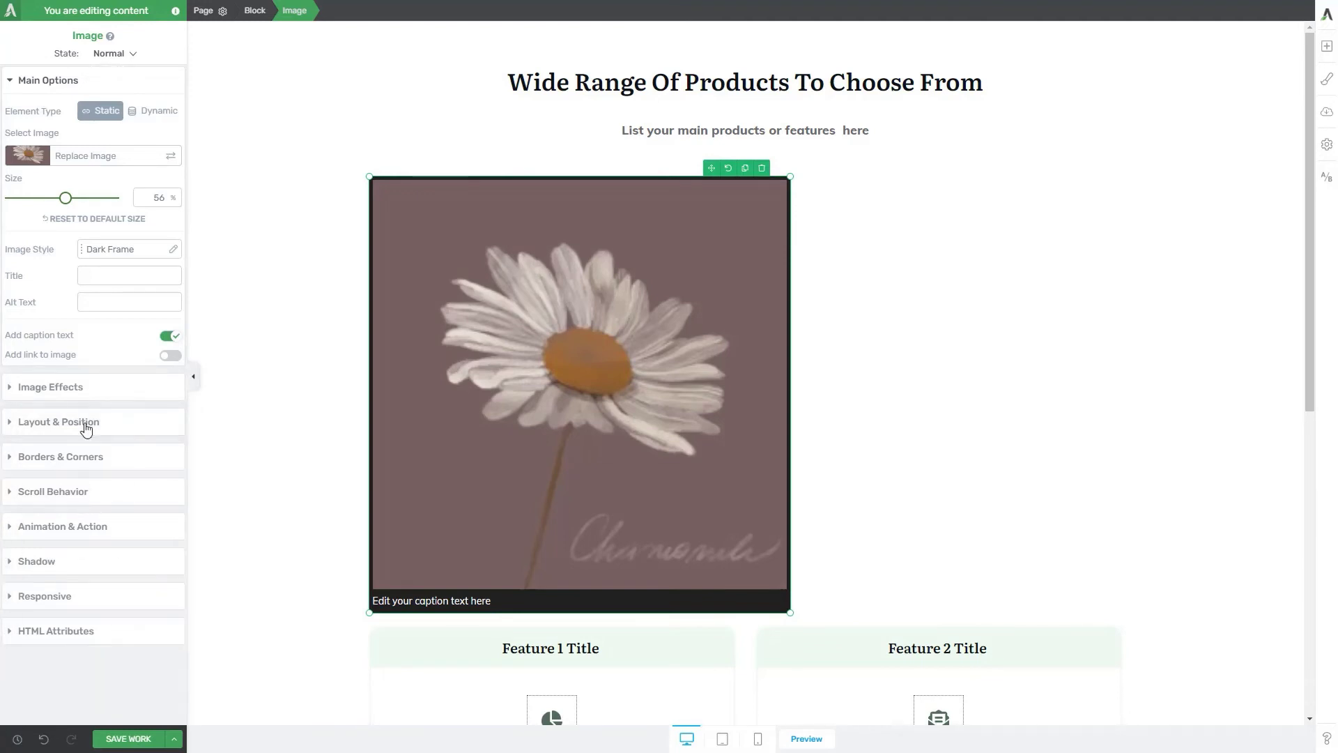
pyautogui.click(67, 392)
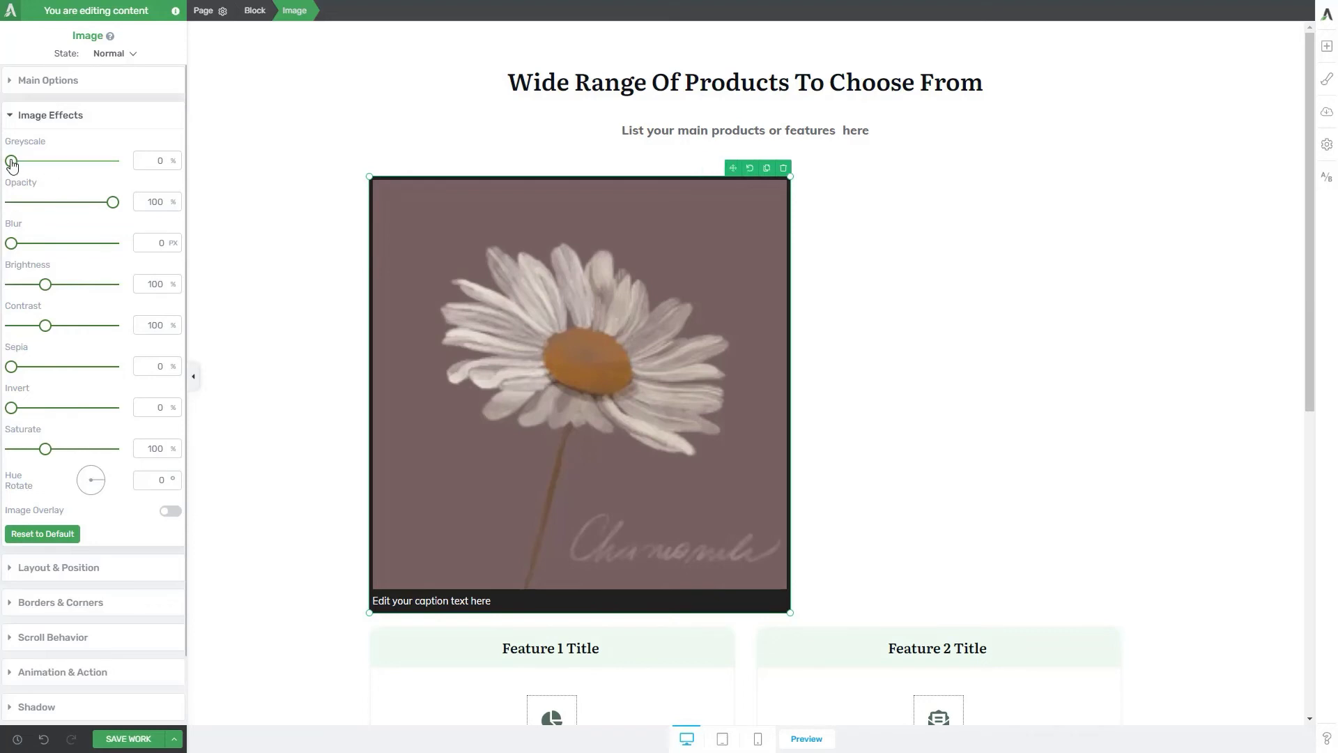
# - Adjust the daisy image's effect sliders and Hue Rotate dial, ending at hue rotation 185°
pyautogui.moveTo(11, 160)
pyautogui.mouseDown()
pyautogui.moveTo(53, 165)
pyautogui.moveTo(21, 164)
pyautogui.mouseUp()
pyautogui.moveTo(112, 203)
pyautogui.mouseDown()
pyautogui.moveTo(78, 209)
pyautogui.moveTo(119, 205)
pyautogui.mouseUp()
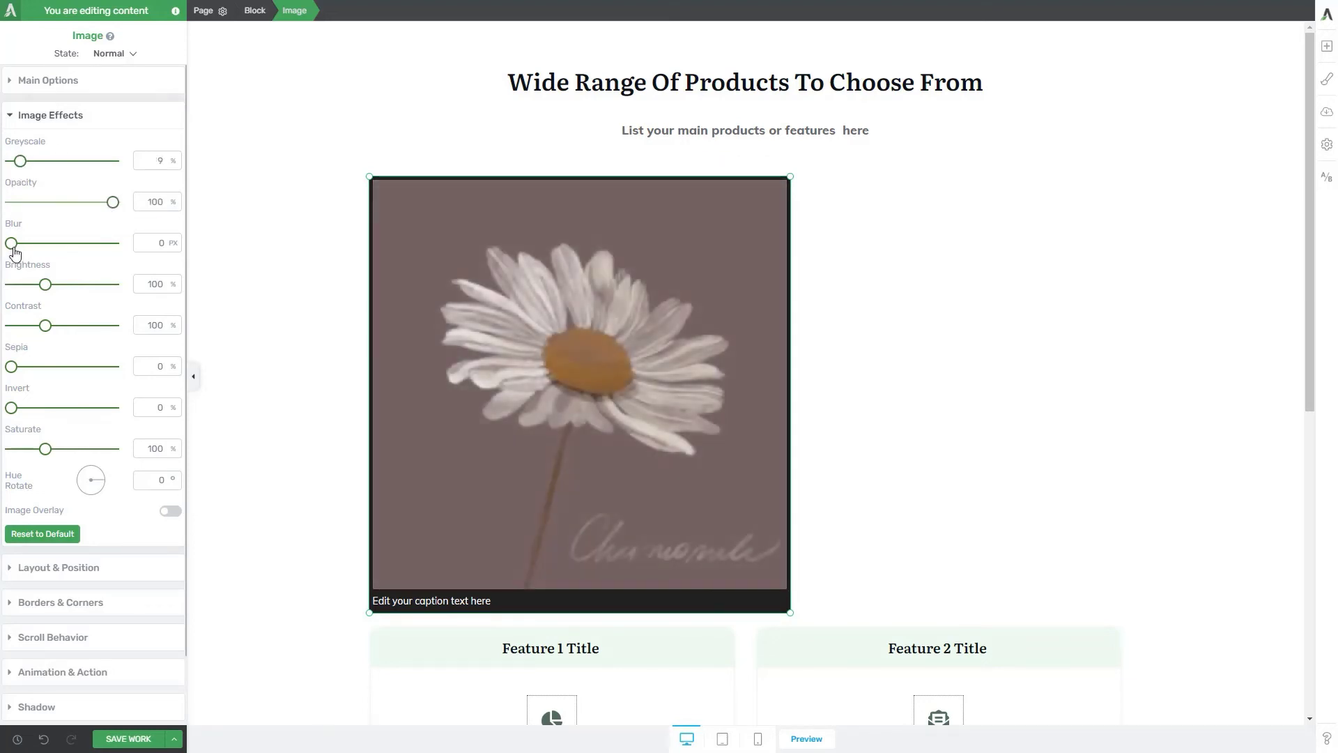
pyautogui.moveTo(11, 244)
pyautogui.mouseDown()
pyautogui.moveTo(54, 253)
pyautogui.moveTo(7, 256)
pyautogui.mouseUp()
pyautogui.moveTo(46, 285); pyautogui.dragTo(54, 327)
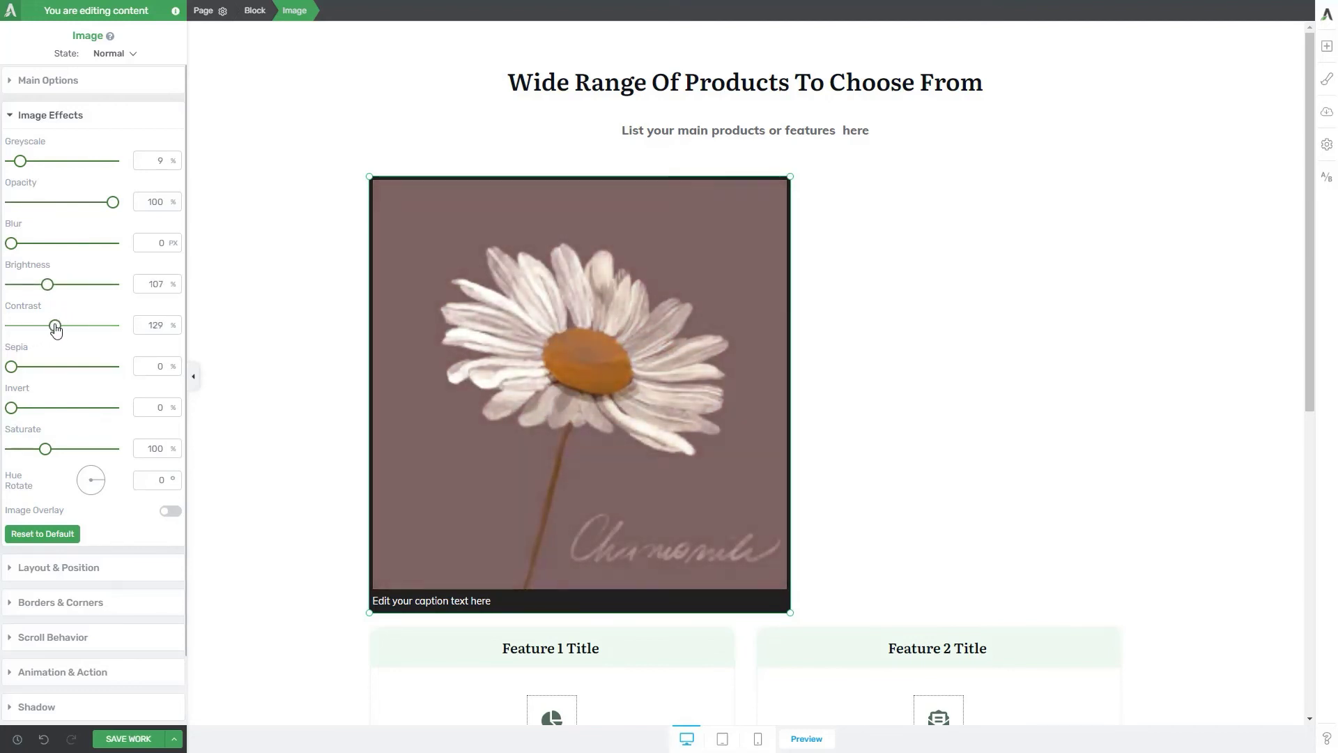
pyautogui.moveTo(12, 367); pyautogui.dragTo(30, 450)
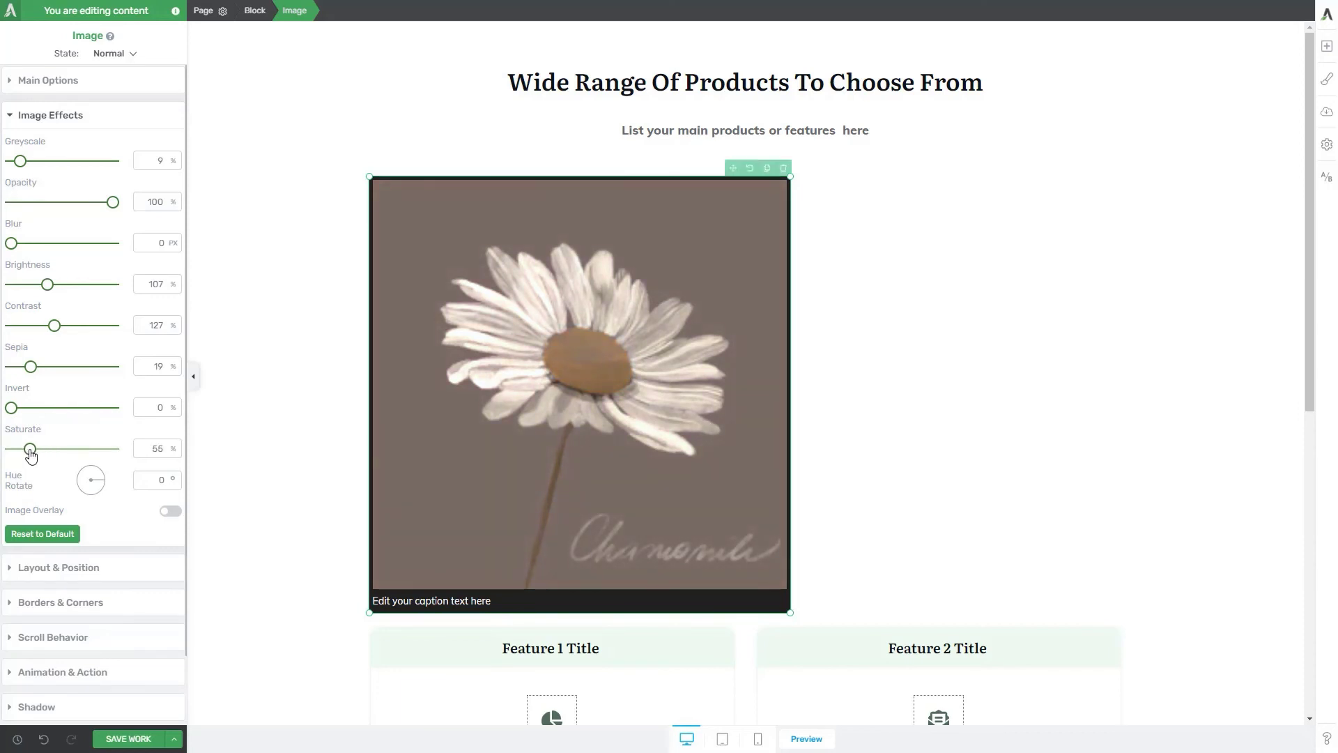
pyautogui.moveTo(103, 483)
pyautogui.mouseDown()
pyautogui.moveTo(96, 494)
pyautogui.moveTo(72, 464)
pyautogui.moveTo(81, 486)
pyautogui.mouseUp()
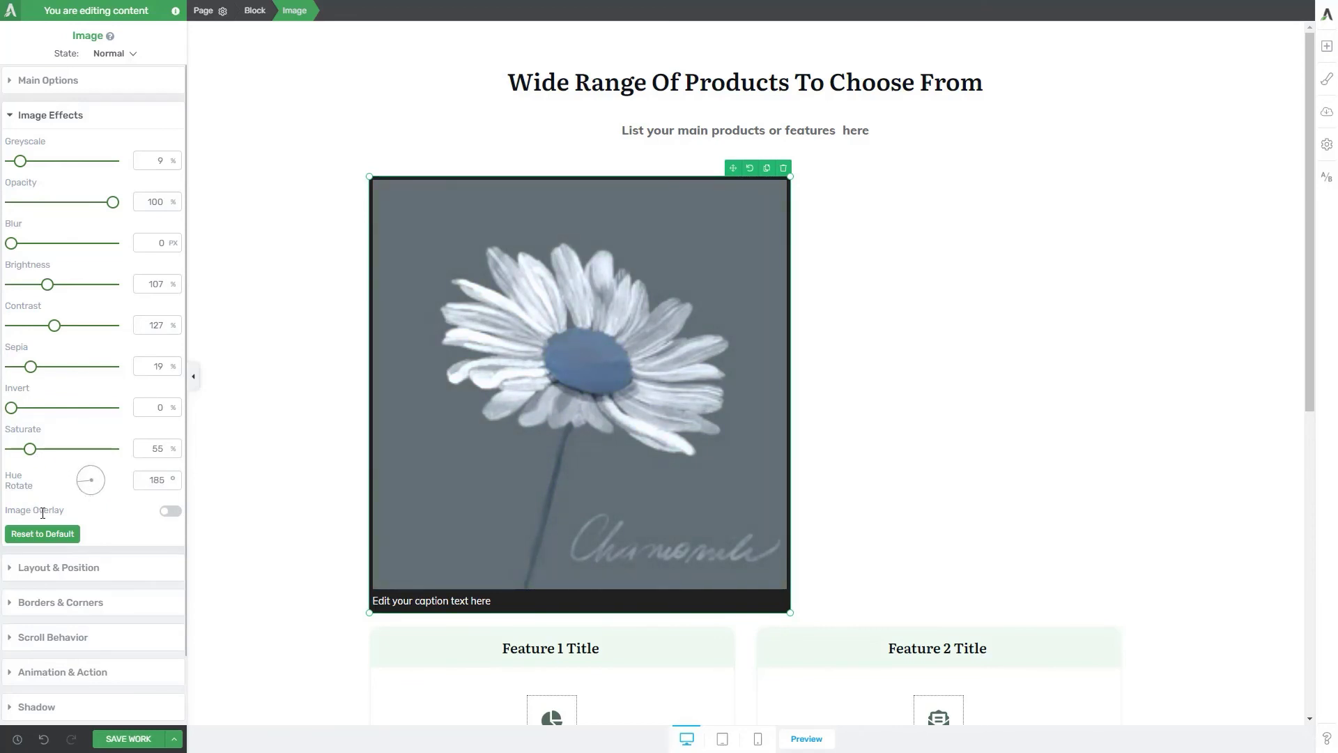
# - Add a #922c2c overlay at opacity 32 to the daisy image, then reset the other effects to defaults
pyautogui.click(167, 516)
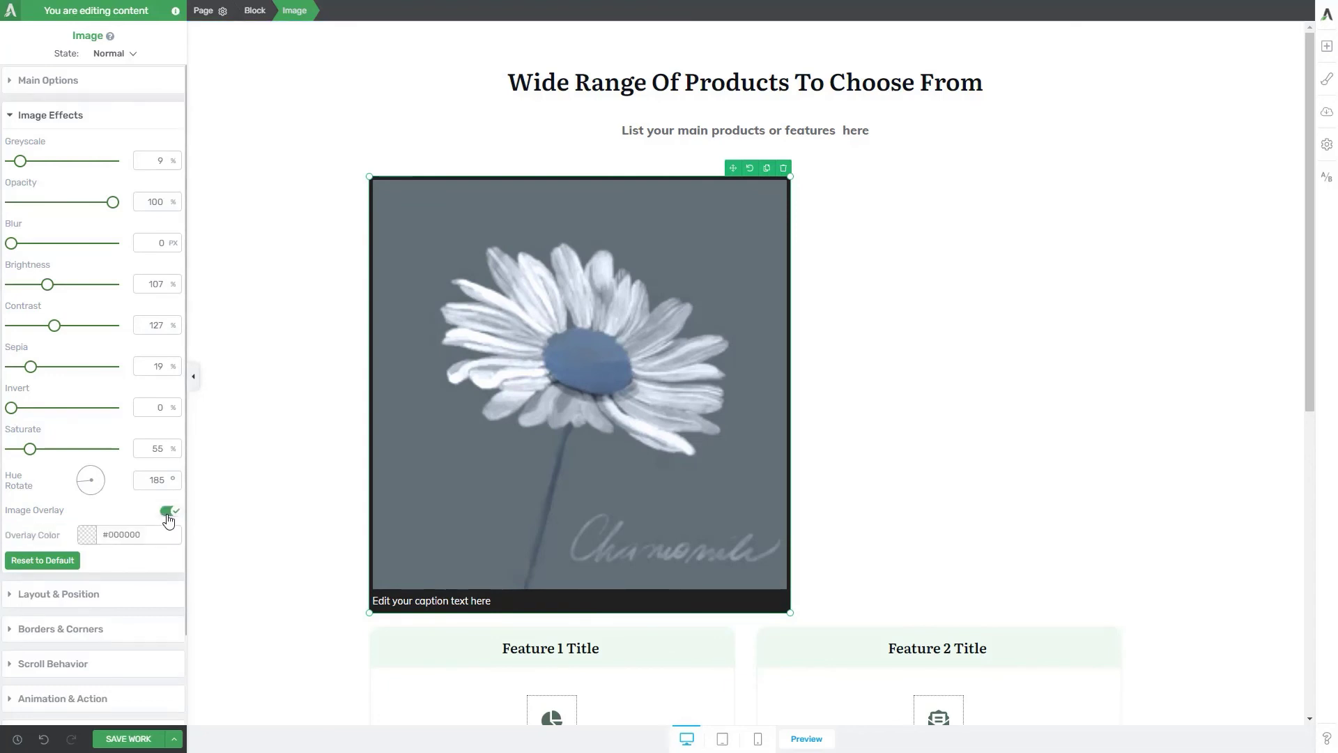
pyautogui.click(88, 535)
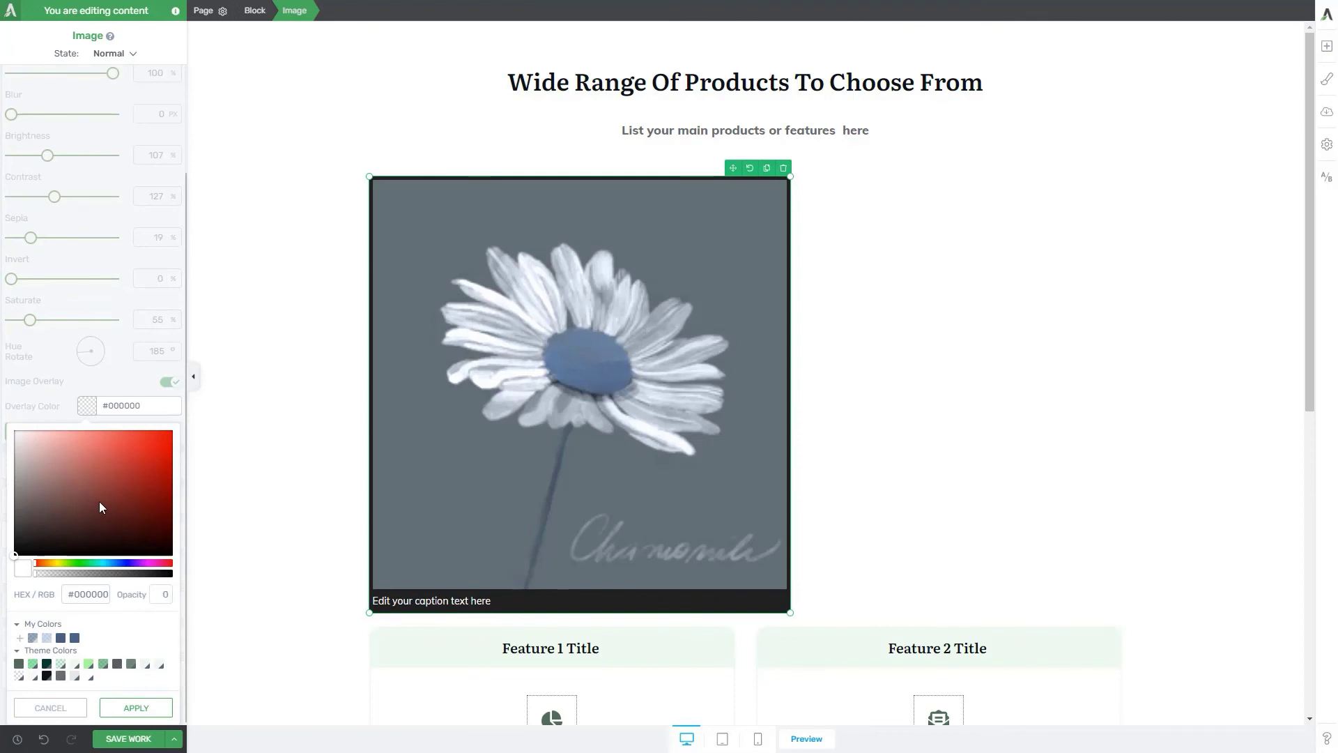
pyautogui.moveTo(99, 501)
pyautogui.mouseDown()
pyautogui.moveTo(98, 488)
pyautogui.moveTo(125, 483)
pyautogui.mouseUp()
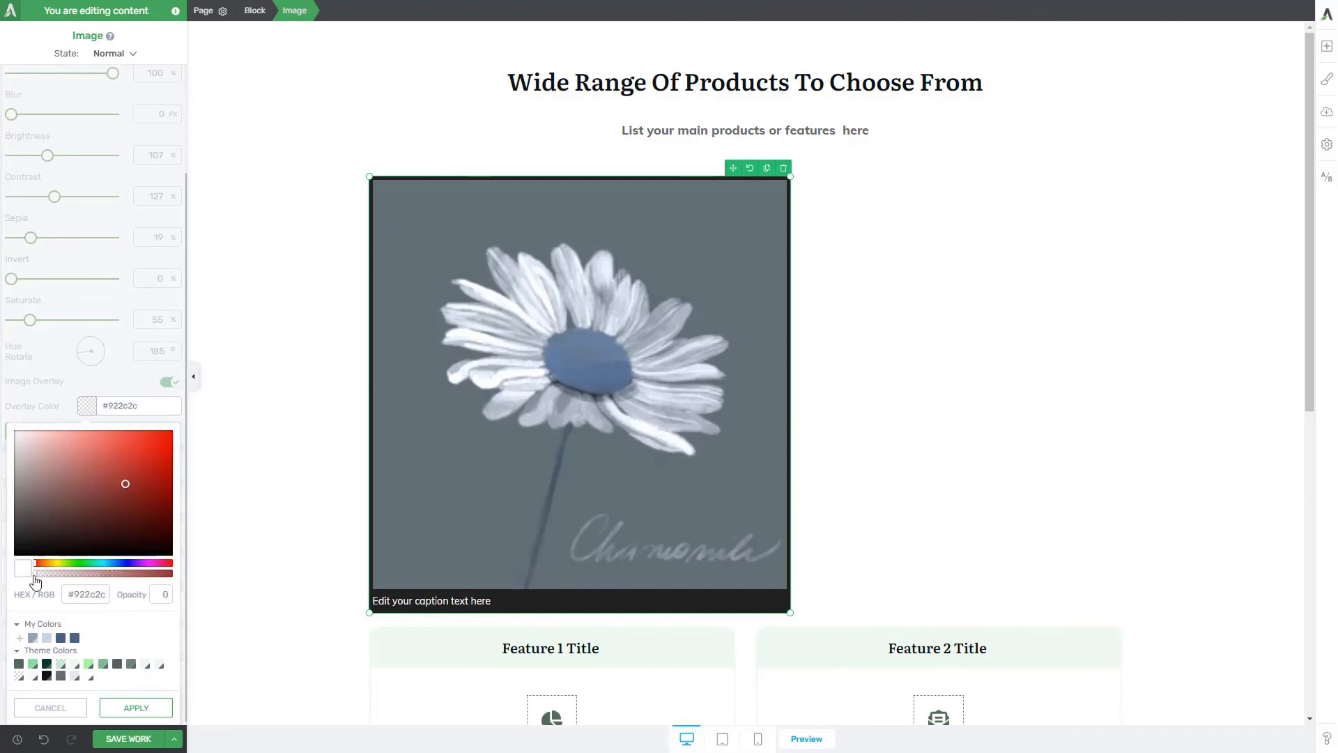
pyautogui.moveTo(39, 580); pyautogui.dragTo(79, 579)
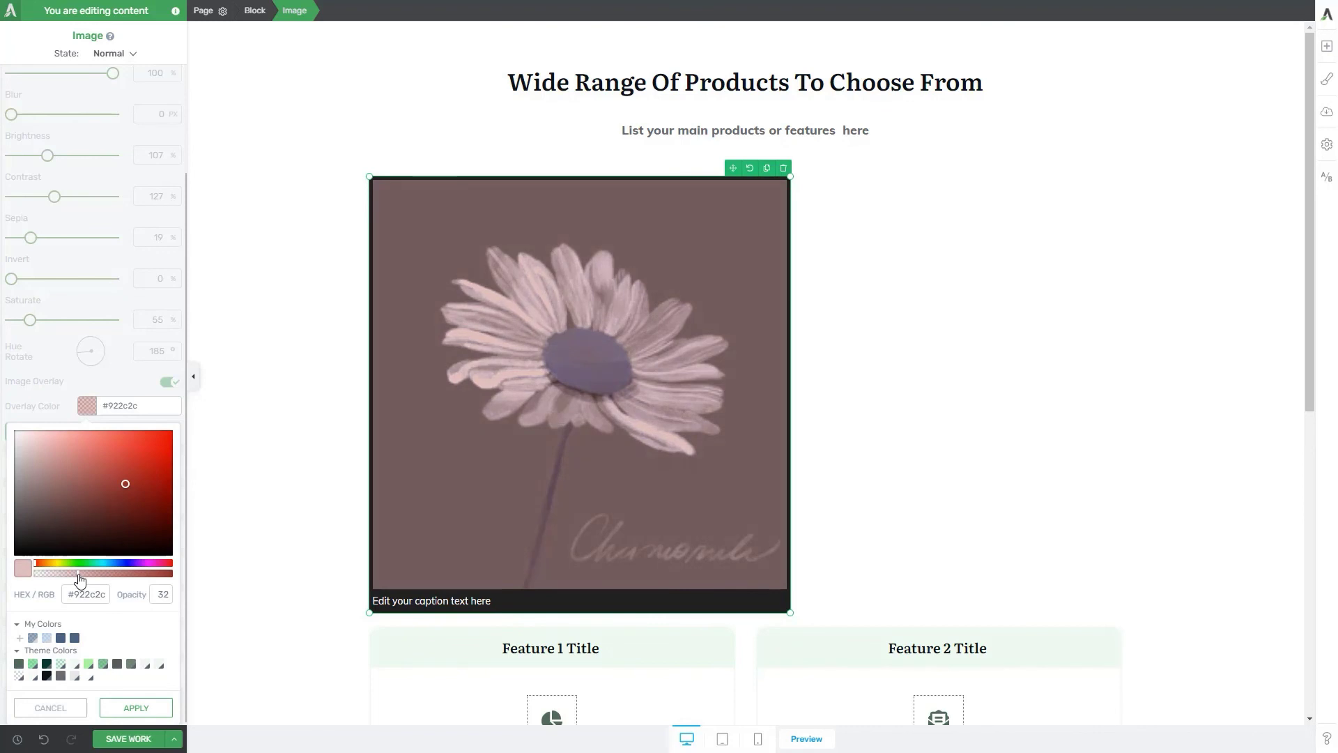
pyautogui.click(77, 461)
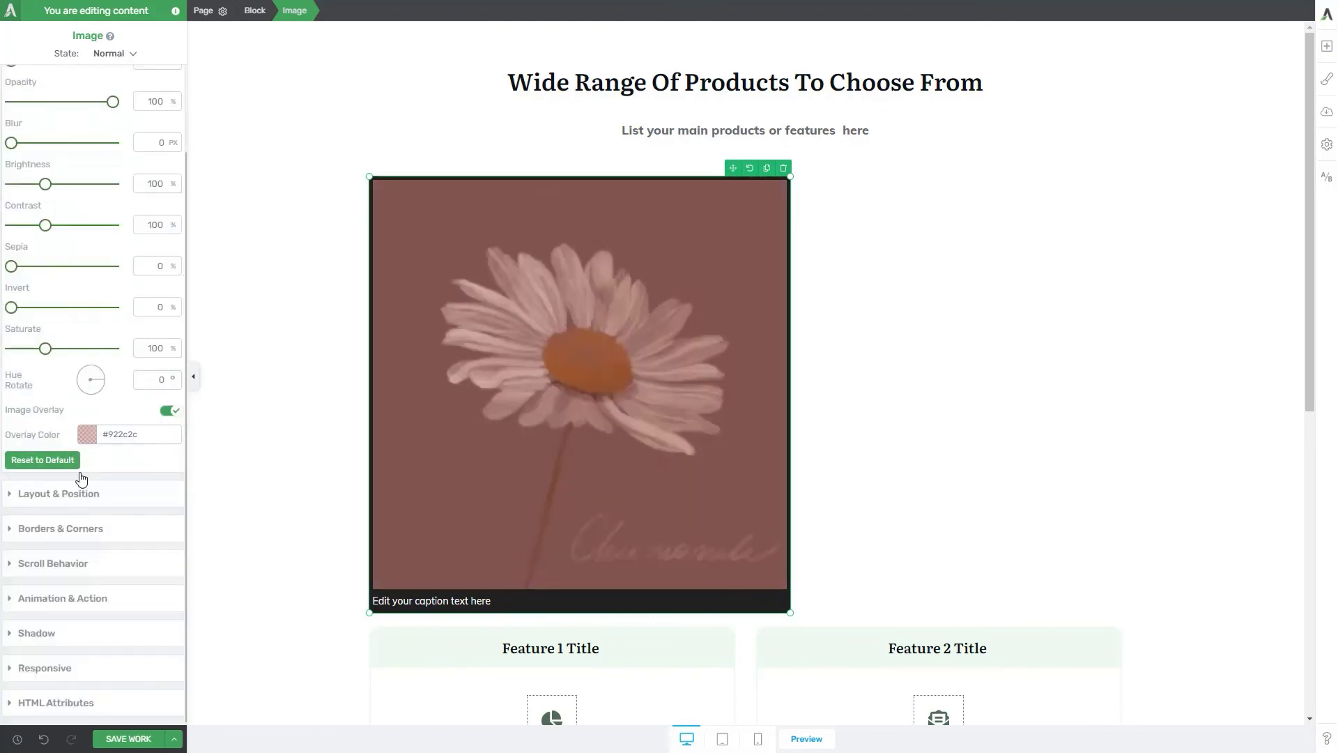